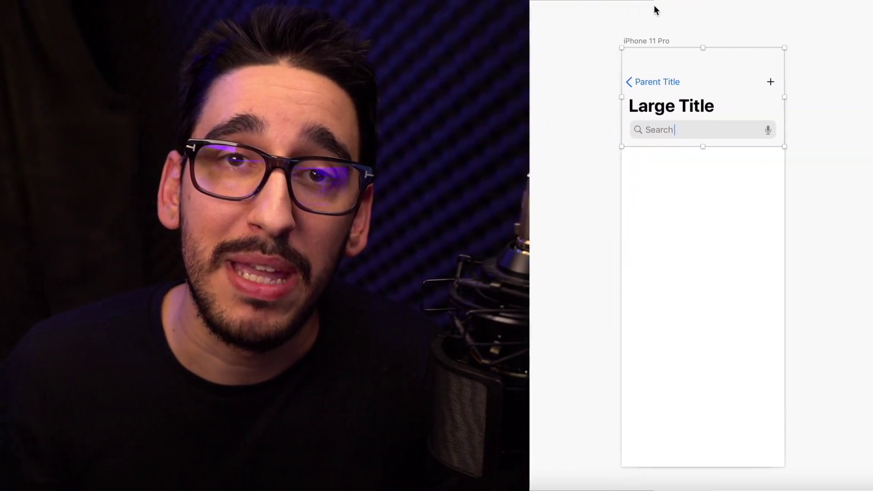
Select the whole iPhone 11 Pro artboard by its name.
{"action": "left_click", "coordinate": [647, 39]}
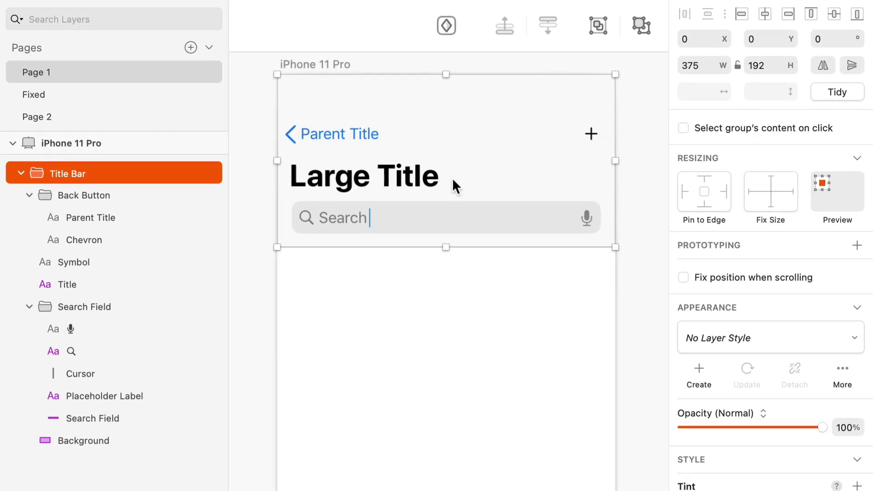
Narrow the Title Bar group to 232 wide so its Large Title and search text wrap.
{"action": "left_click", "coordinate": [91, 193]}
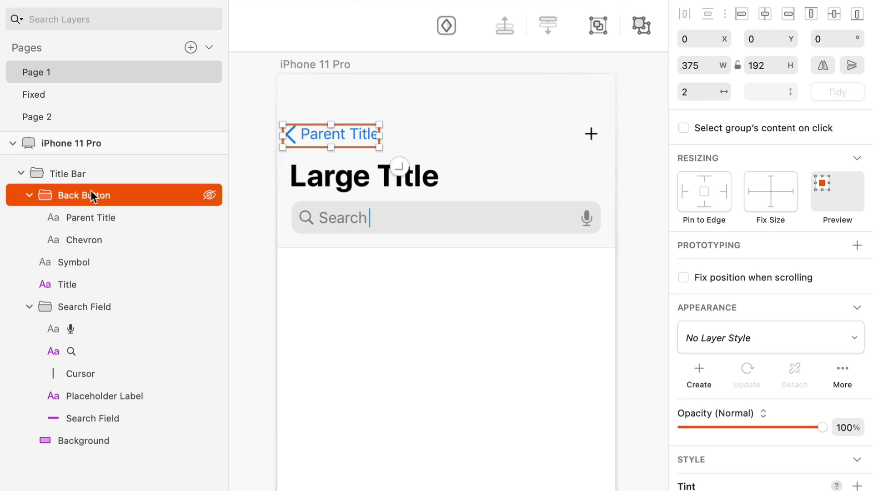
{"action": "left_click", "coordinate": [110, 307]}
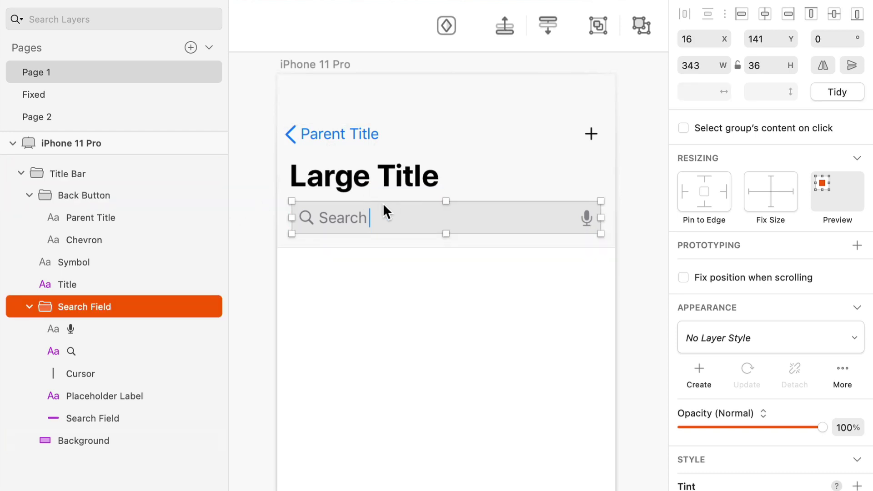
{"action": "left_click", "coordinate": [514, 329]}
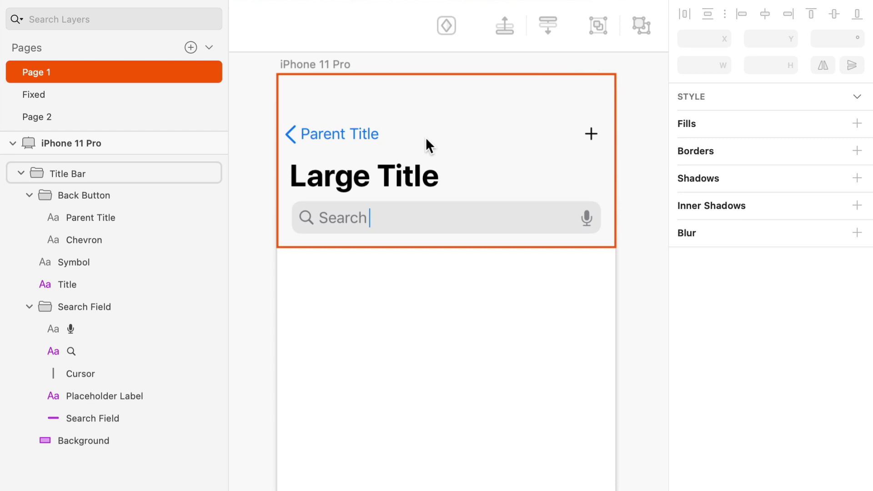
{"action": "left_click", "coordinate": [450, 168]}
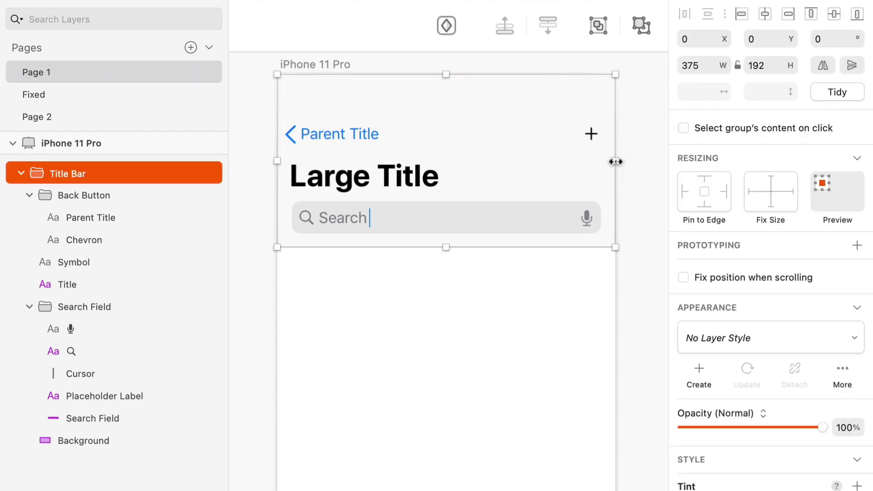
{"action": "left_click_drag", "start_coordinate": [616, 161], "coordinate": [486, 162]}
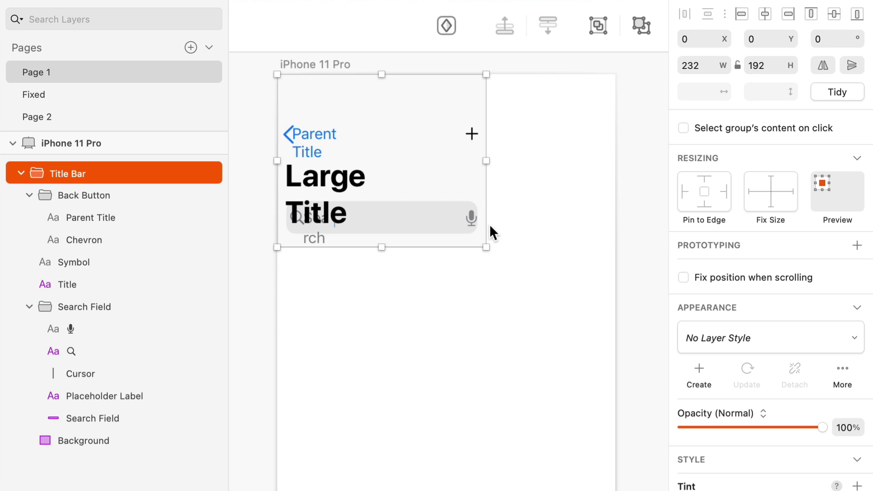
Undo the width change to return the Title Bar to 375×192, then deselect.
{"action": "key", "text": "super+z"}
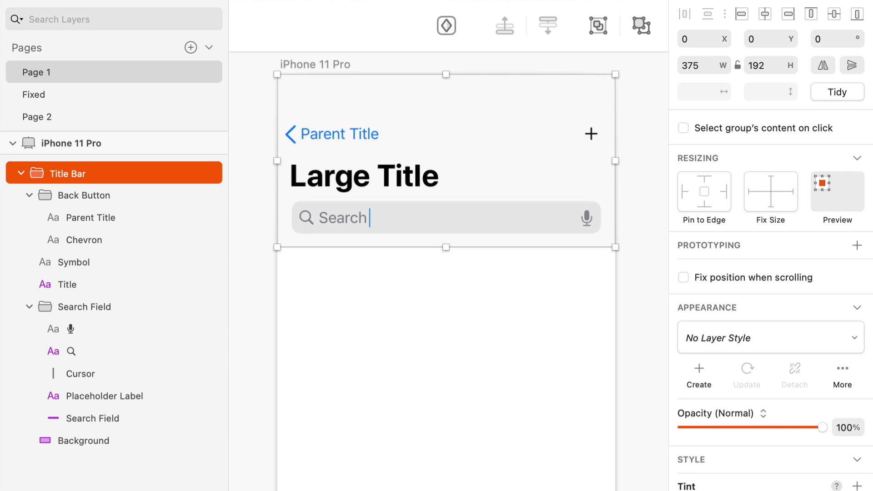
{"action": "left_click", "coordinate": [502, 308]}
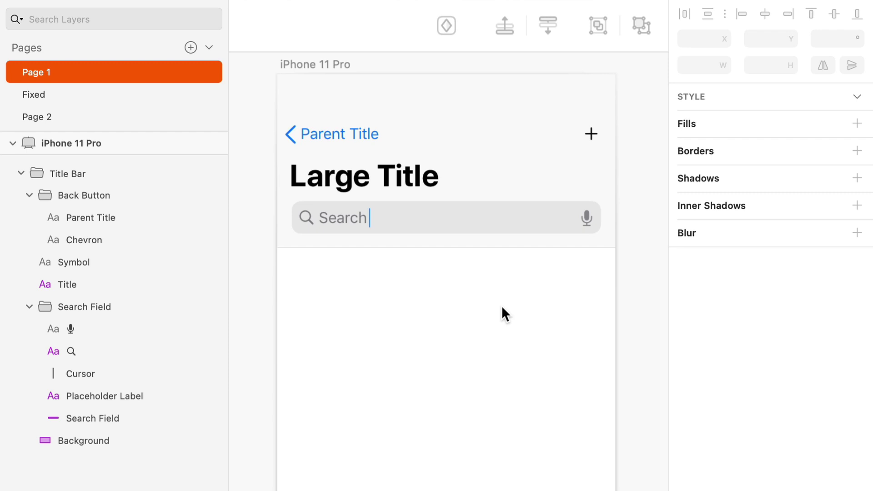
Fix the Back Button group's width and height, holding it at 107×25.
{"action": "double_click", "coordinate": [349, 137]}
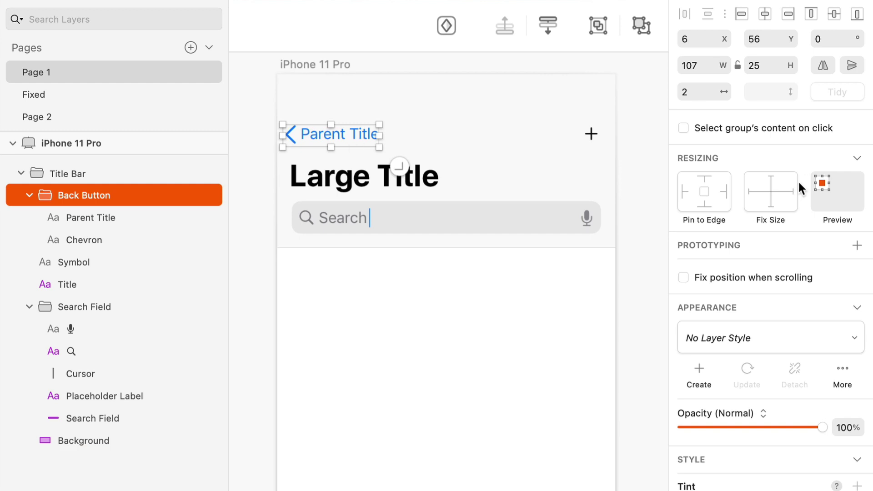
{"action": "left_click", "coordinate": [770, 190]}
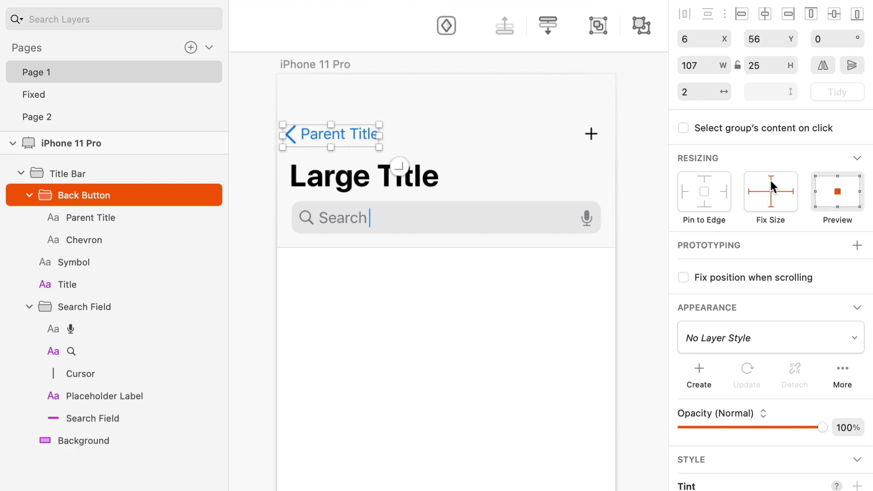
{"action": "left_click", "coordinate": [770, 181]}
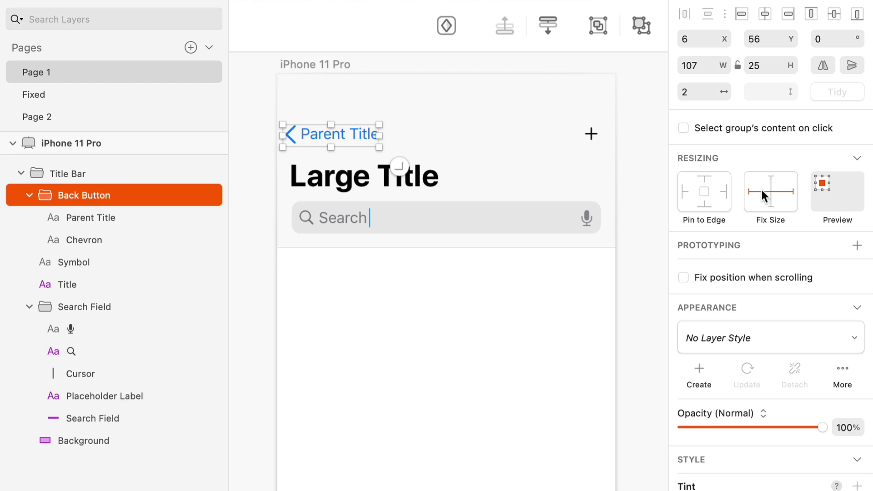
{"action": "left_click", "coordinate": [770, 183]}
Fix the width and height of the plus Symbol, mic, magnifier and Title layers.
{"action": "left_click", "coordinate": [592, 134]}
{"action": "left_click", "coordinate": [587, 212], "text": "shift"}
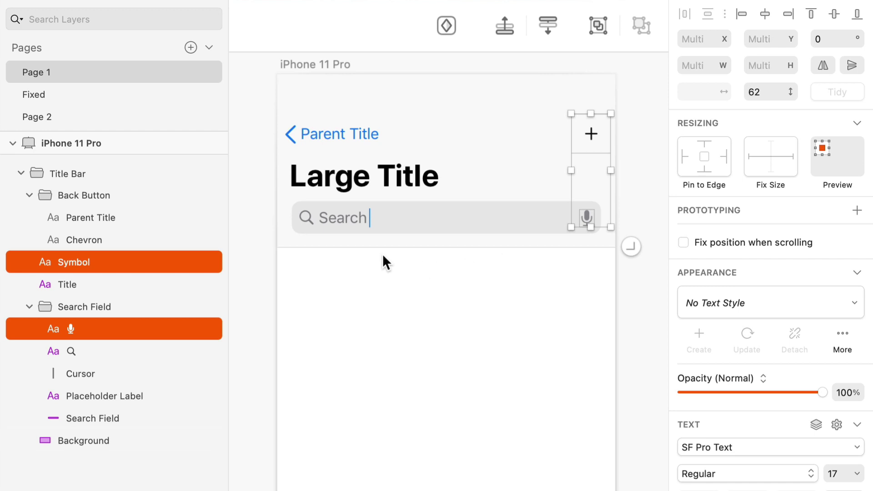
{"action": "left_click", "coordinate": [307, 216], "text": "shift"}
{"action": "left_click", "coordinate": [334, 177], "text": "shift"}
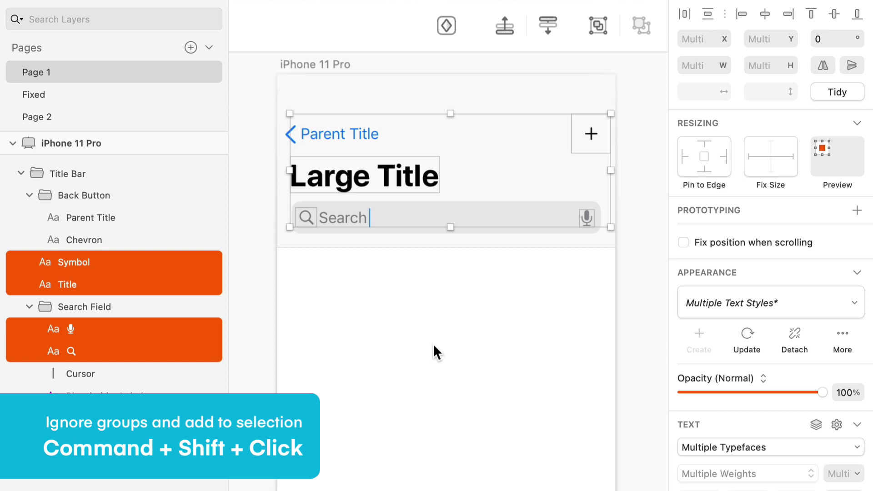
{"action": "left_click", "coordinate": [770, 153]}
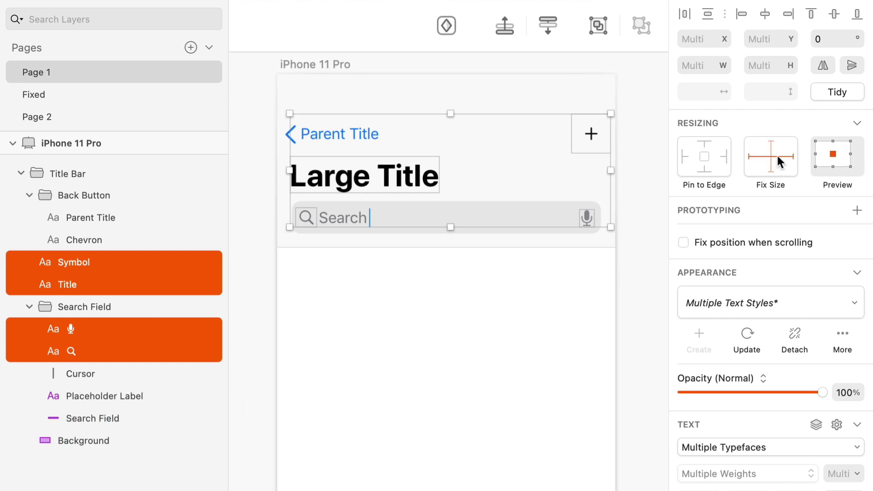
Give the Search Field's Cursor layer a fixed 1×21 size.
{"action": "left_click", "coordinate": [331, 208]}
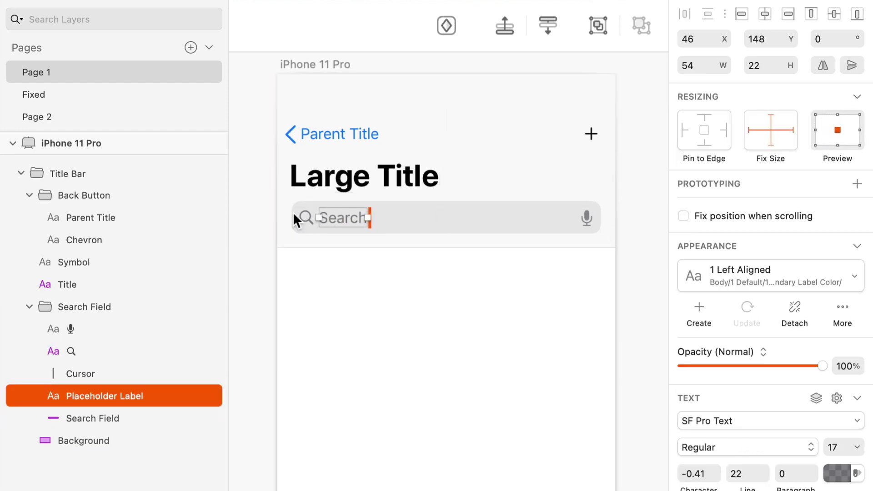
{"action": "left_click", "coordinate": [369, 209]}
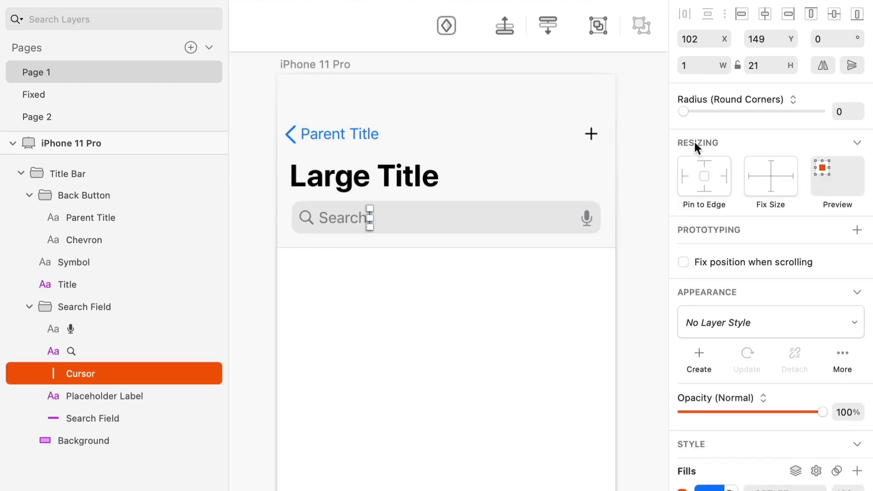
{"action": "left_click", "coordinate": [771, 176]}
{"action": "left_click", "coordinate": [520, 170]}
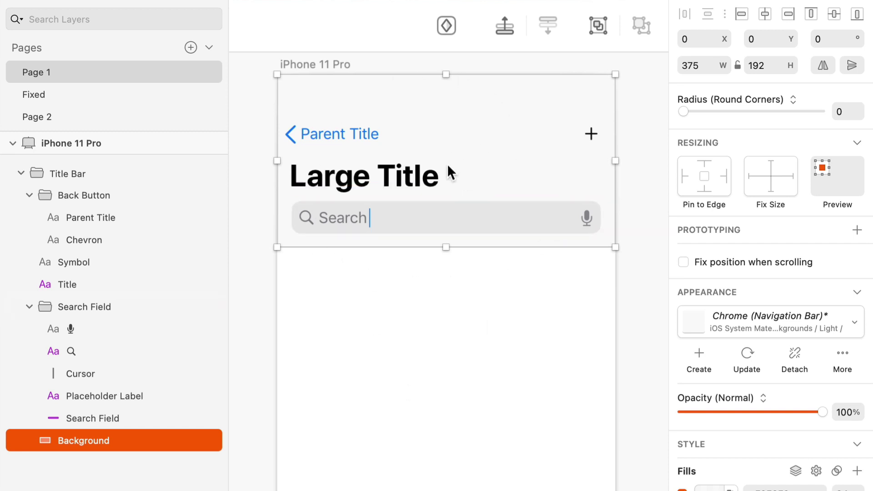
{"action": "left_click", "coordinate": [495, 211], "text": "super"}
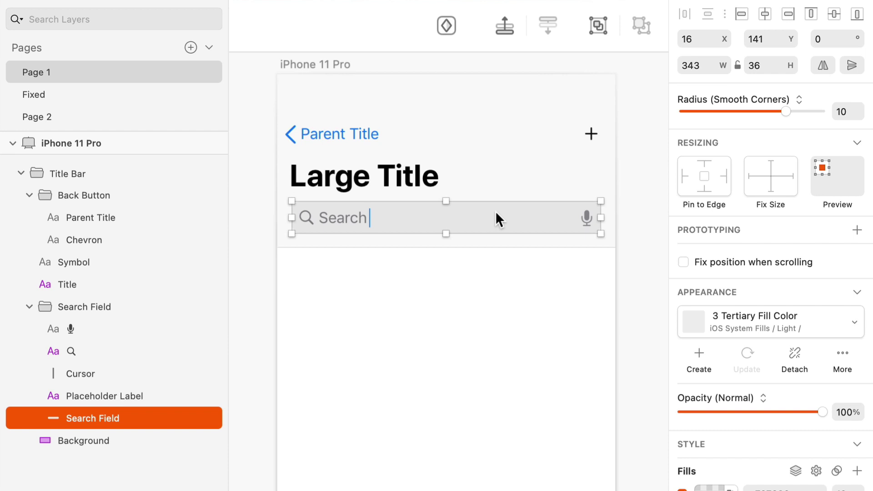
{"action": "left_click", "coordinate": [515, 302]}
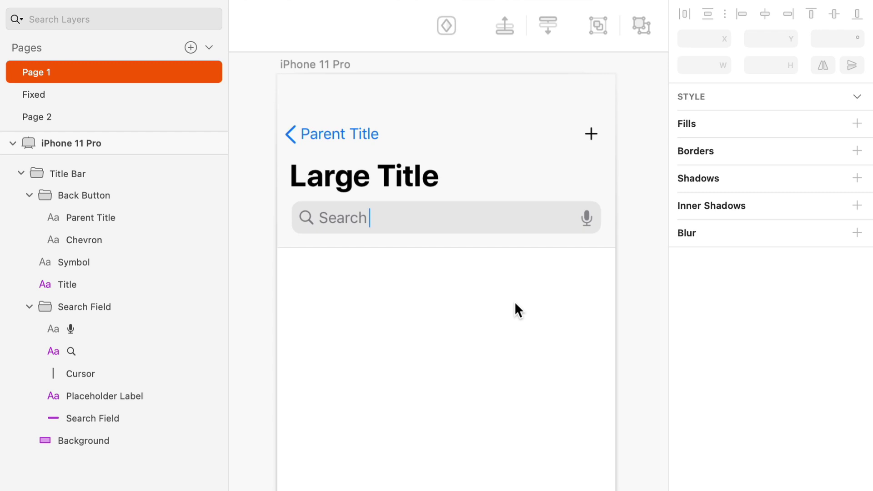
{"action": "left_click", "coordinate": [495, 147]}
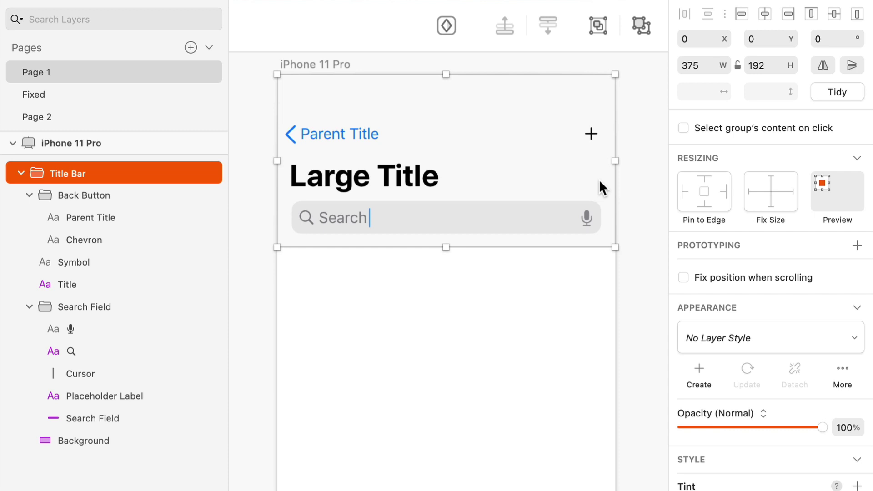
{"action": "left_click_drag", "start_coordinate": [615, 162], "coordinate": [457, 169]}
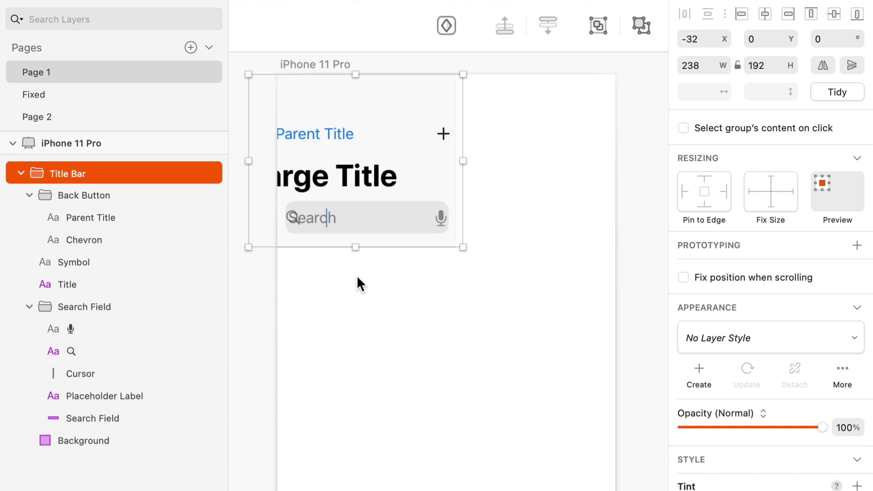
{"action": "key", "text": "super+z"}
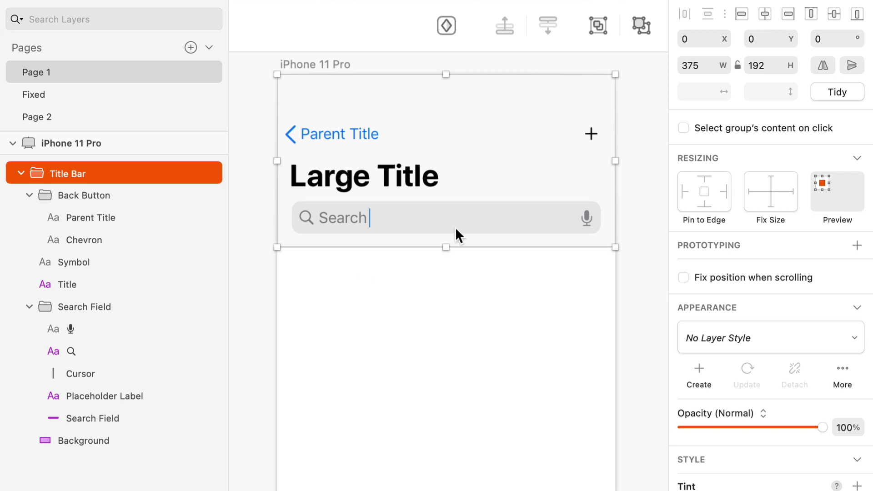
{"action": "double_click", "coordinate": [482, 212]}
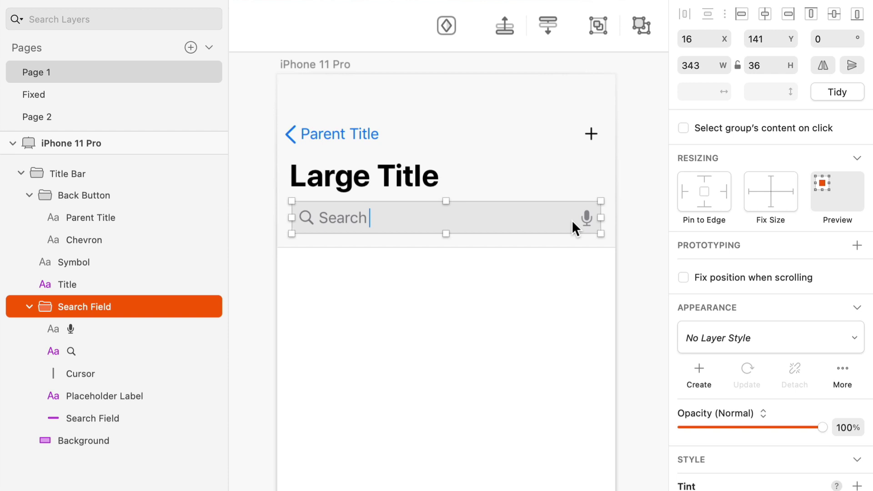
Pin the magnifier, Cursor and Placeholder Label layers to the Search Field's left edge.
{"action": "double_click", "coordinate": [307, 218]}
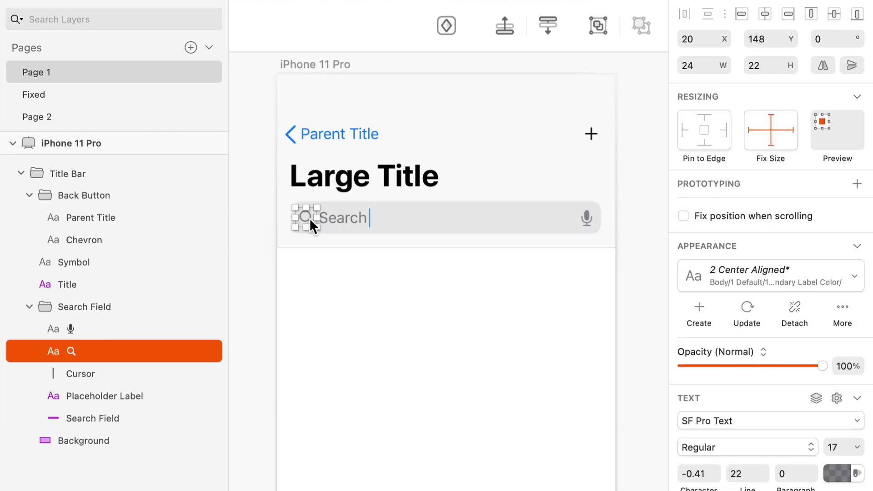
{"action": "left_click", "coordinate": [342, 215], "text": "shift"}
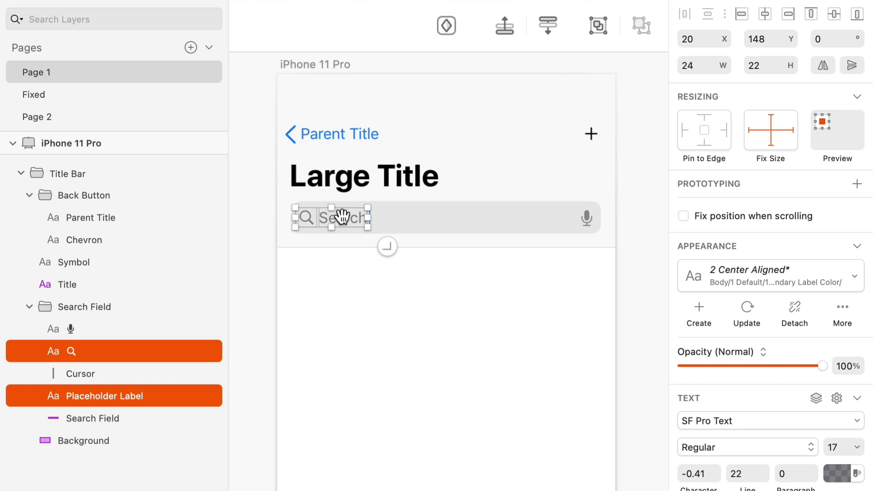
{"action": "scroll", "coordinate": [370, 209], "scroll_direction": "up", "scroll_amount": 3}
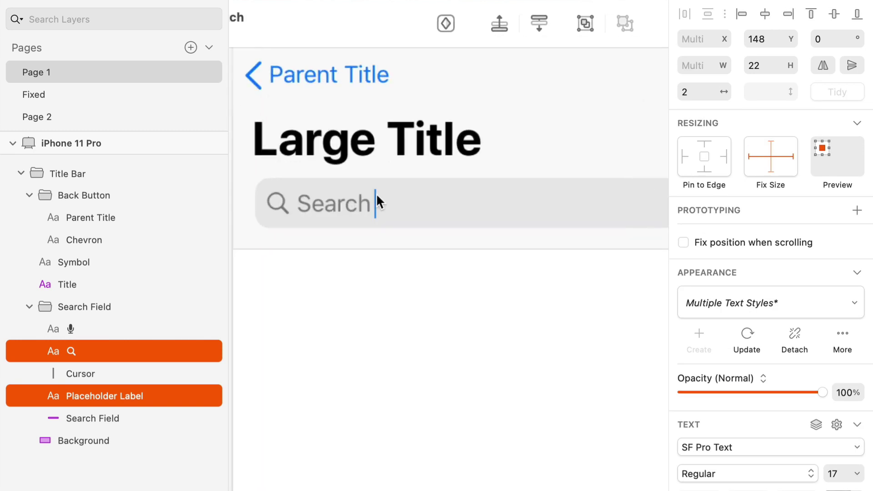
{"action": "left_click", "coordinate": [394, 135], "text": "shift"}
{"action": "scroll", "coordinate": [471, 247], "scroll_direction": "down", "scroll_amount": 3}
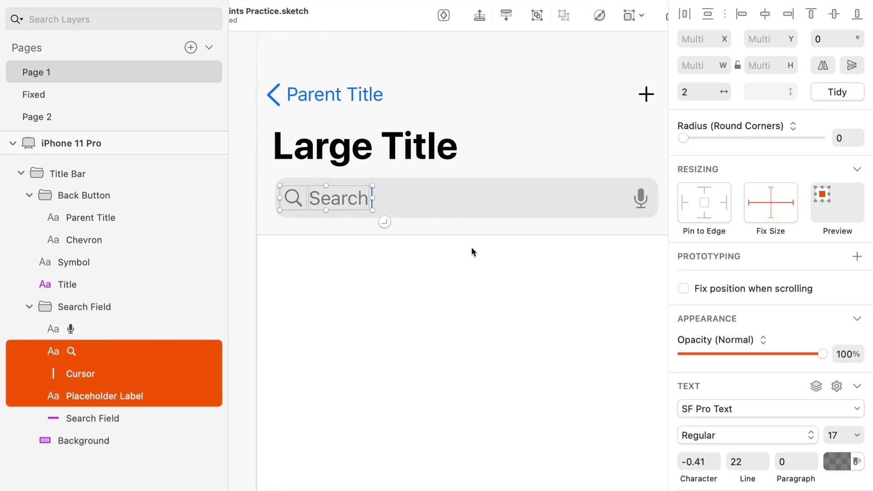
{"action": "scroll", "coordinate": [472, 248], "scroll_direction": "up", "scroll_amount": 1}
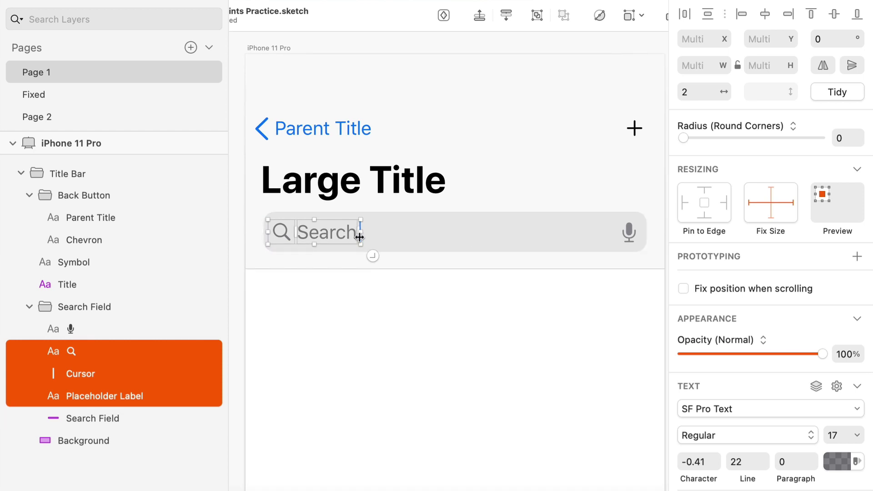
{"action": "scroll", "coordinate": [330, 235], "scroll_direction": "right", "scroll_amount": 1}
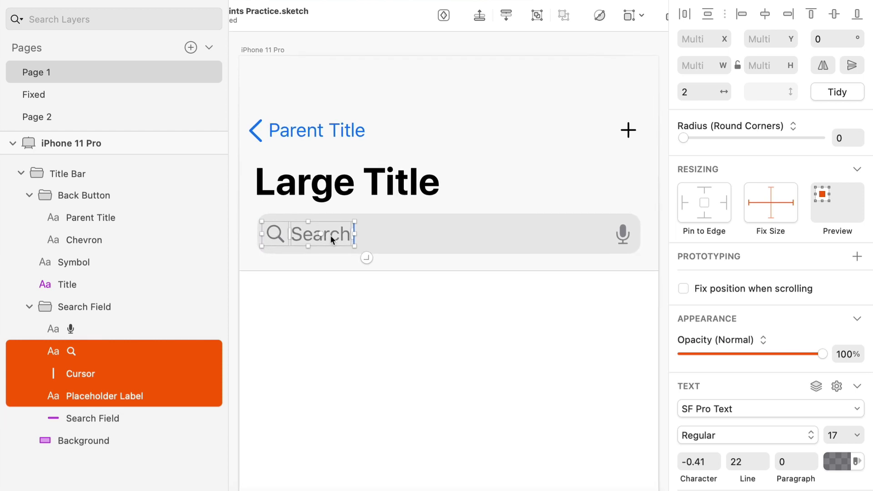
{"action": "left_click", "coordinate": [684, 203]}
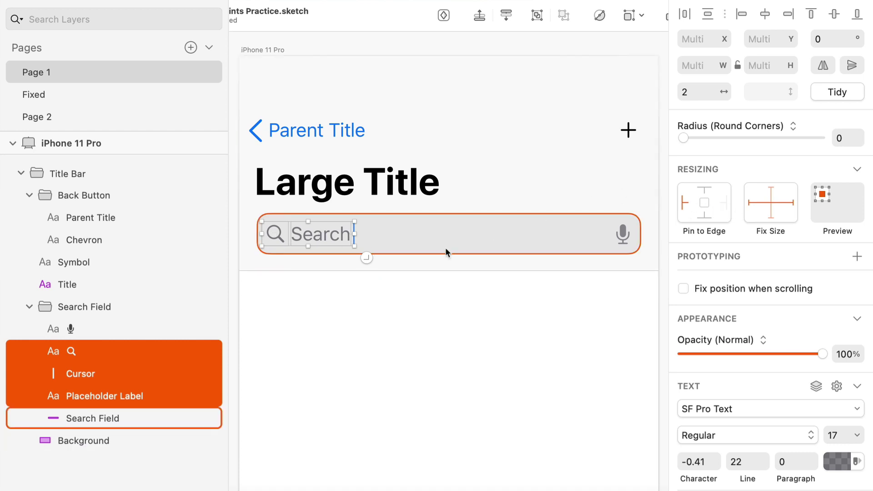
Pin the mic layer to the Search Field's right edge, keeping its 17×20 size.
{"action": "left_click", "coordinate": [622, 229]}
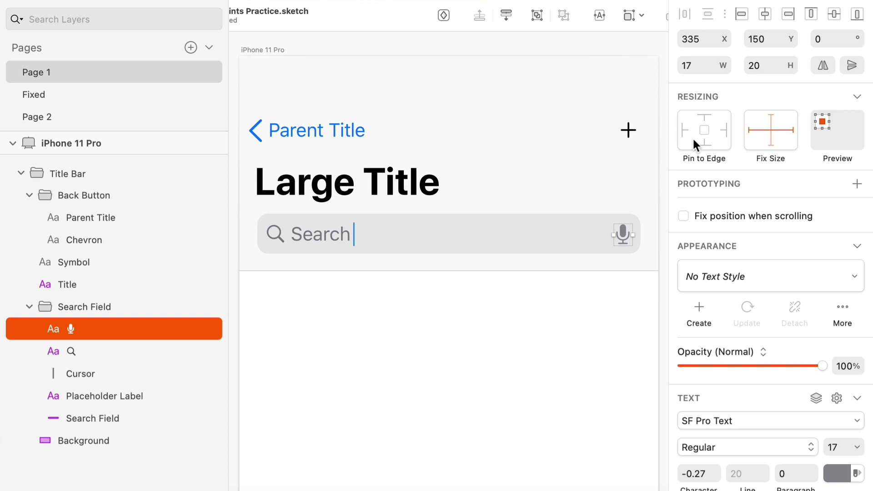
{"action": "left_click", "coordinate": [724, 127]}
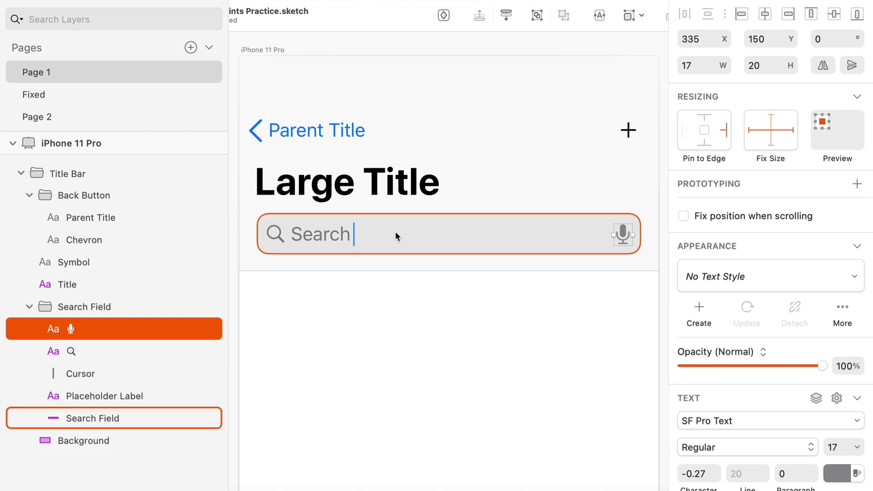
{"action": "left_click", "coordinate": [279, 233]}
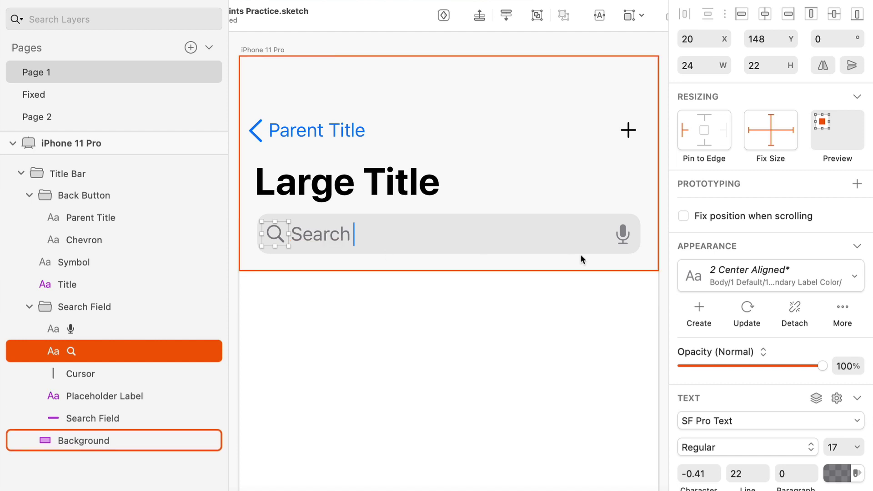
{"action": "left_click", "coordinate": [621, 235]}
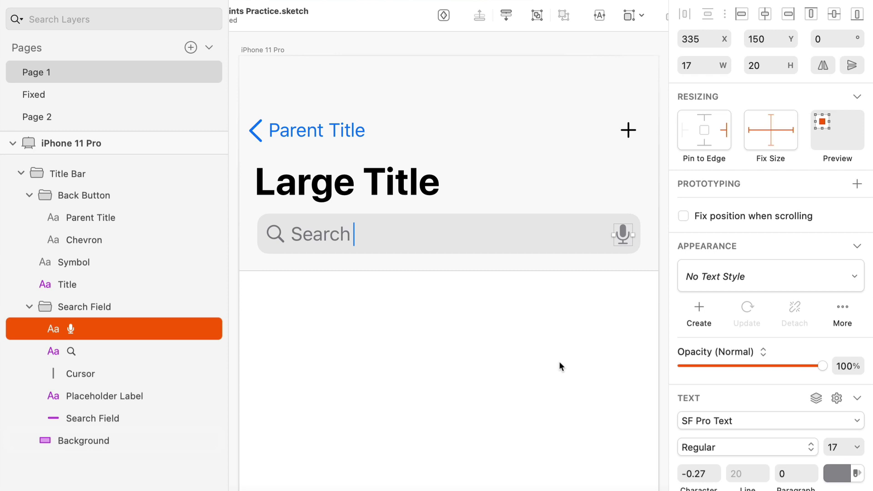
{"action": "key", "text": "Escape"}
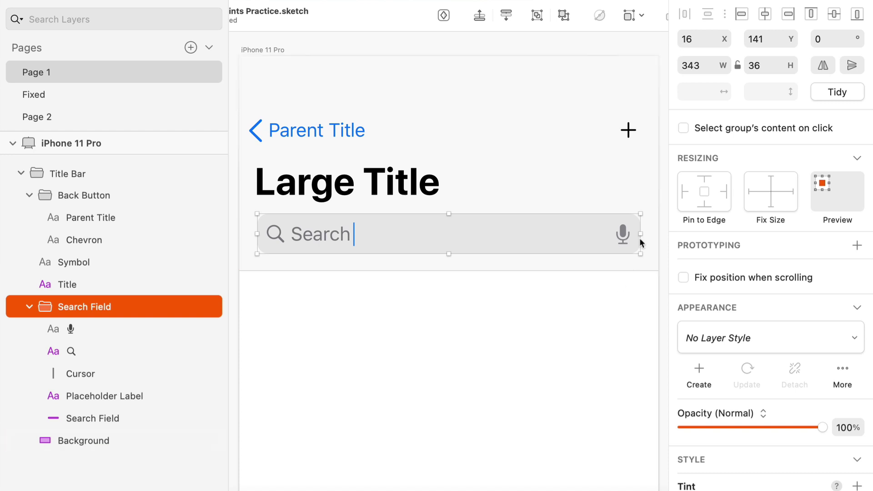
{"action": "left_click_drag", "start_coordinate": [641, 234], "coordinate": [501, 244]}
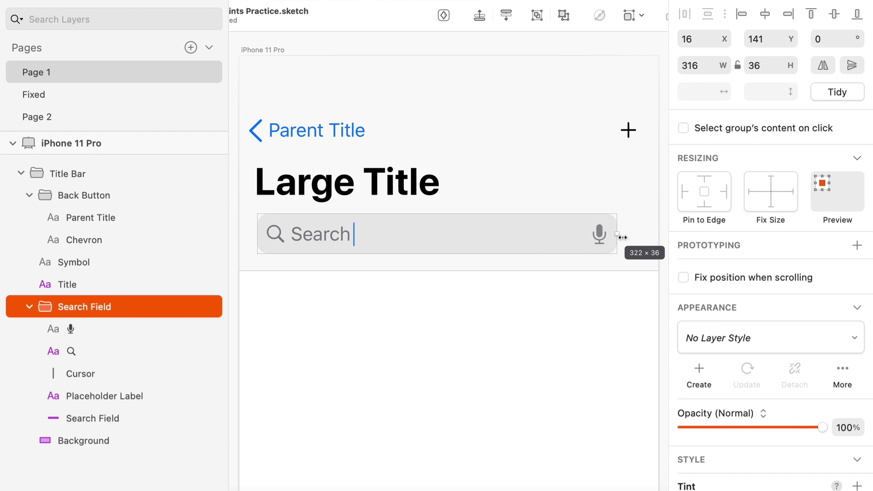
{"action": "left_click_drag", "start_coordinate": [622, 236], "coordinate": [437, 240]}
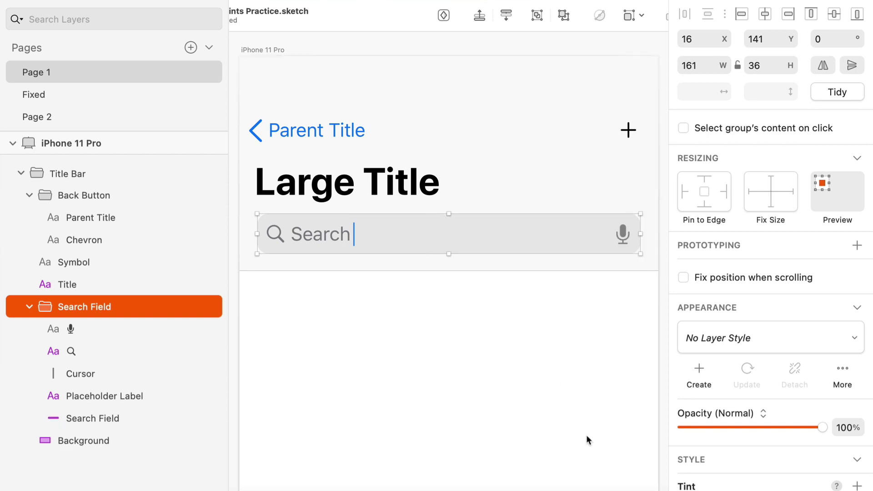
{"action": "key", "text": "super+z"}
Pin the Search Field group to the left and right edges of the title bar.
{"action": "left_click", "coordinate": [686, 187]}
{"action": "left_click", "coordinate": [719, 187]}
{"action": "key", "text": "Escape"}
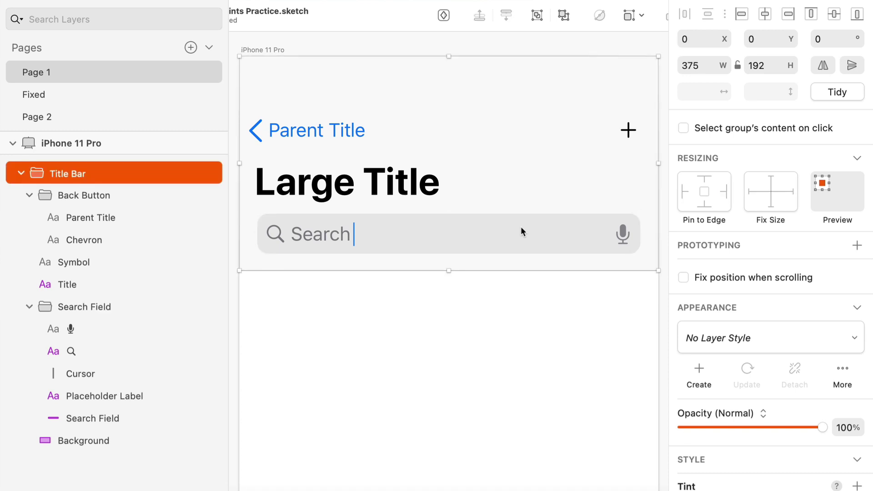
{"action": "left_click_drag", "start_coordinate": [659, 164], "coordinate": [556, 168]}
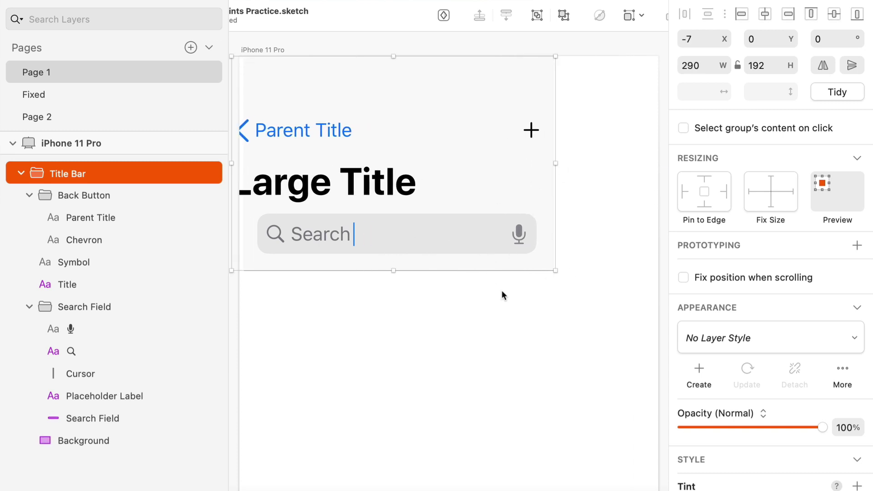
{"action": "left_click_drag", "start_coordinate": [556, 163], "coordinate": [495, 163]}
{"action": "key", "text": "cmd+z"}
{"action": "key", "text": "cmd+z"}
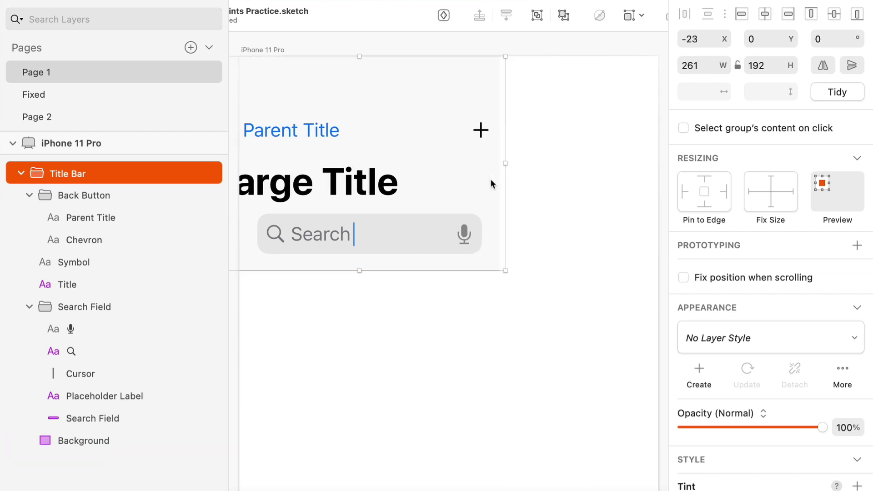
{"action": "key", "text": "cmd+z"}
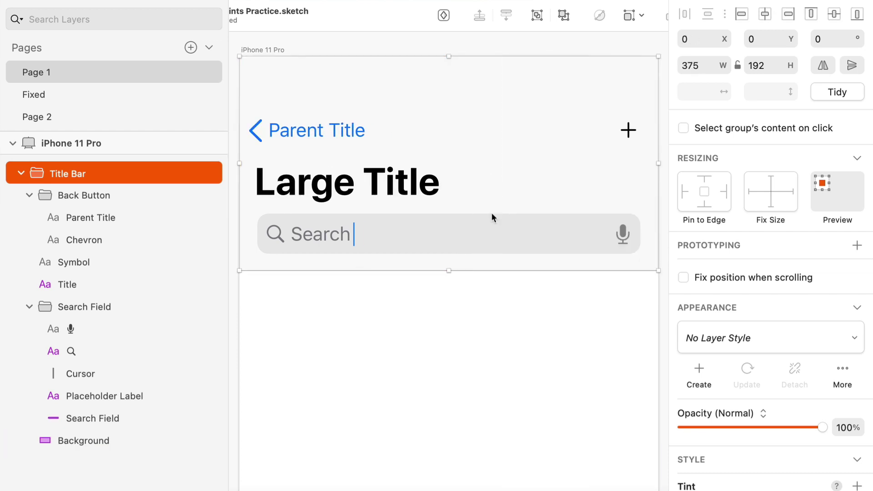
{"action": "left_click", "coordinate": [493, 296]}
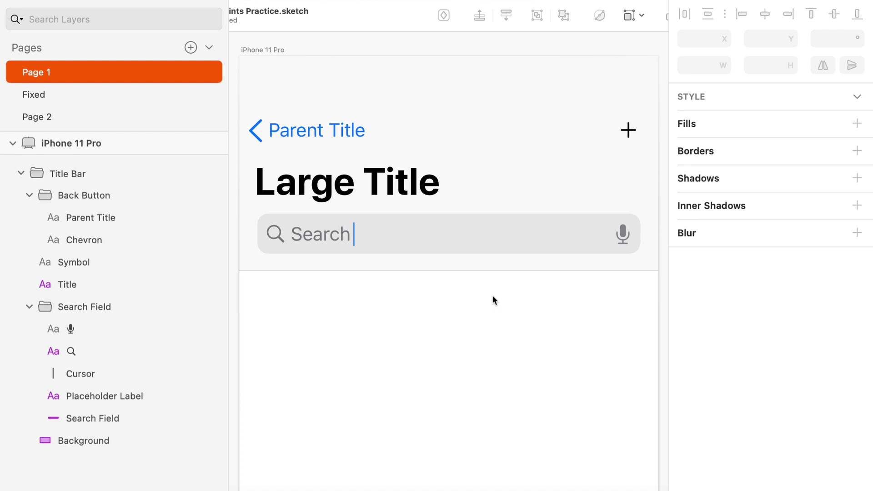
Pin the Large Title and Back Button to the left edge.
{"action": "left_click", "coordinate": [360, 181]}
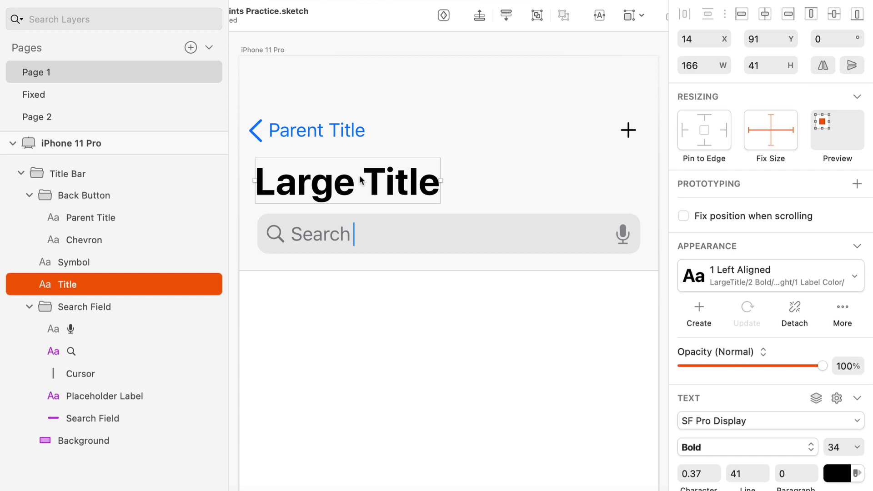
{"action": "left_click", "coordinate": [683, 130]}
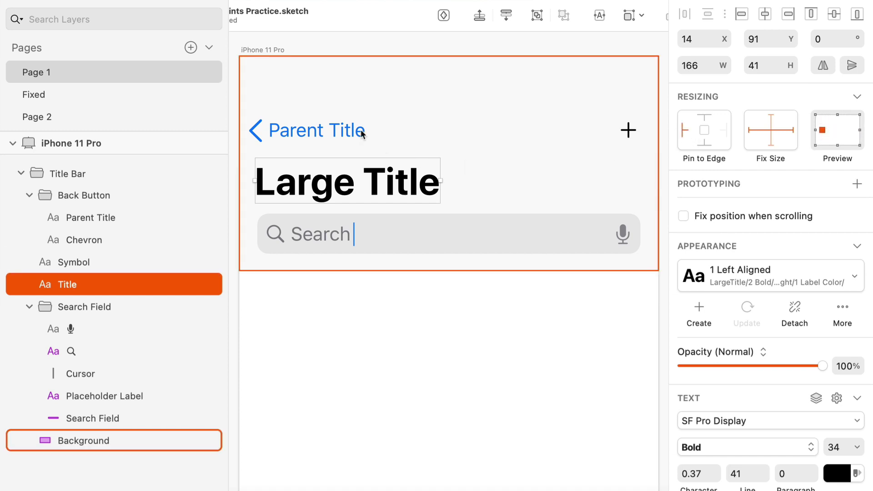
{"action": "left_click", "coordinate": [306, 129]}
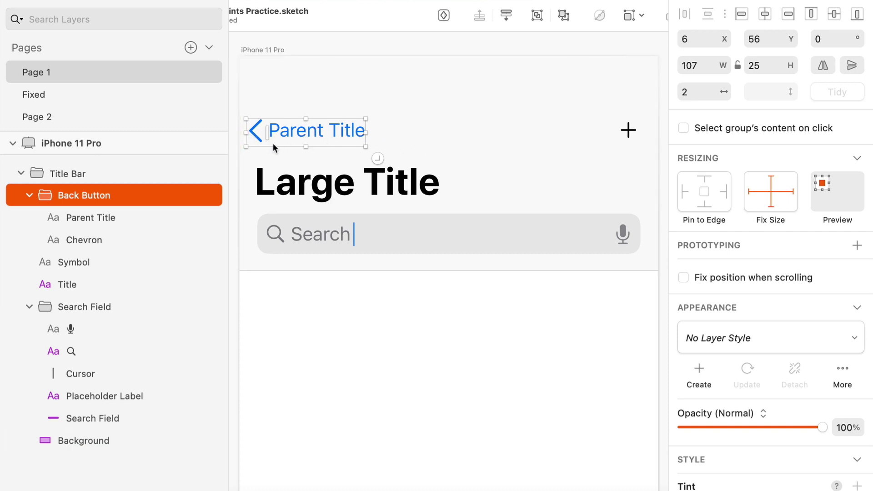
{"action": "left_click", "coordinate": [683, 192]}
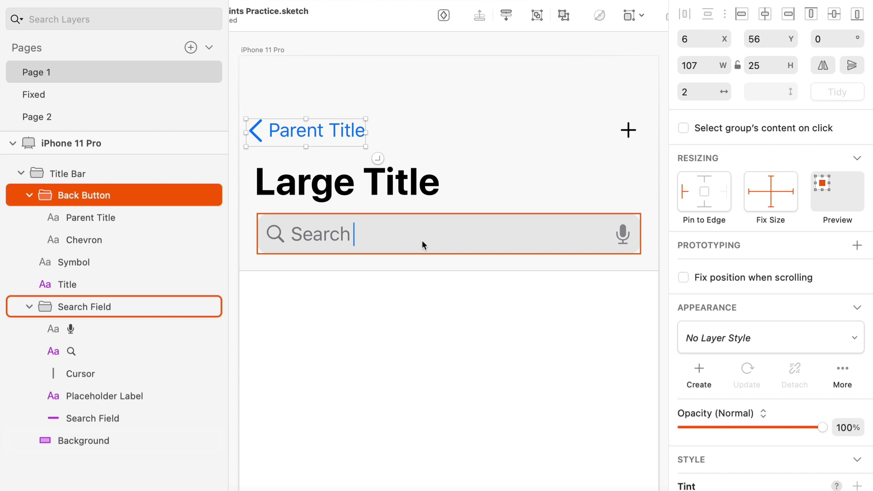
Pin the plus Symbol to the top and right edges.
{"action": "left_click", "coordinate": [620, 131]}
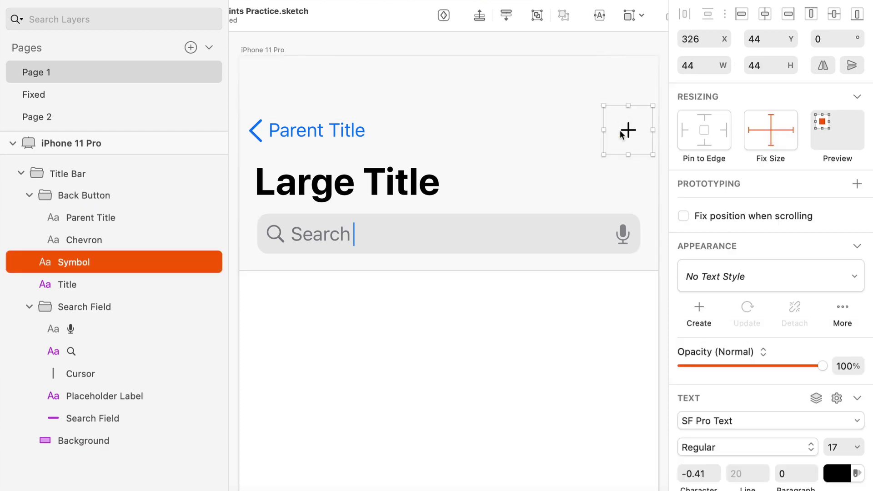
{"action": "left_click", "coordinate": [724, 128]}
{"action": "left_click", "coordinate": [703, 116]}
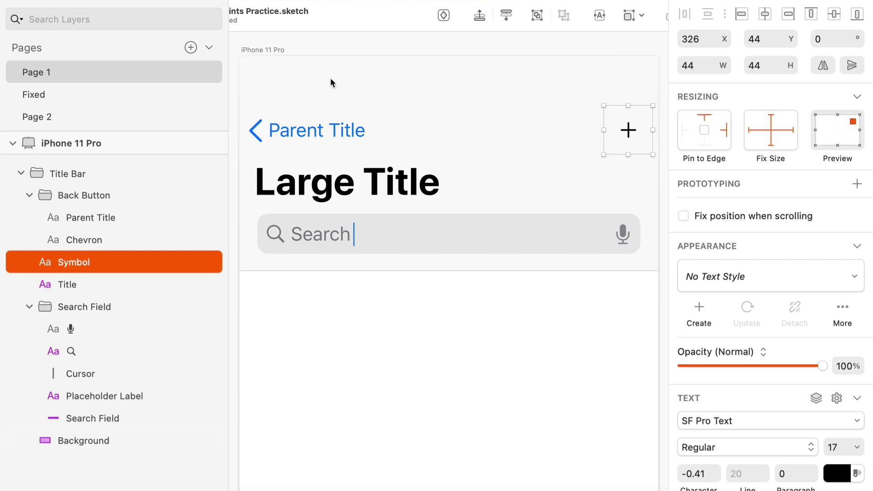
Also pin the Back Button and Large Title to the top edge.
{"action": "left_click", "coordinate": [321, 139]}
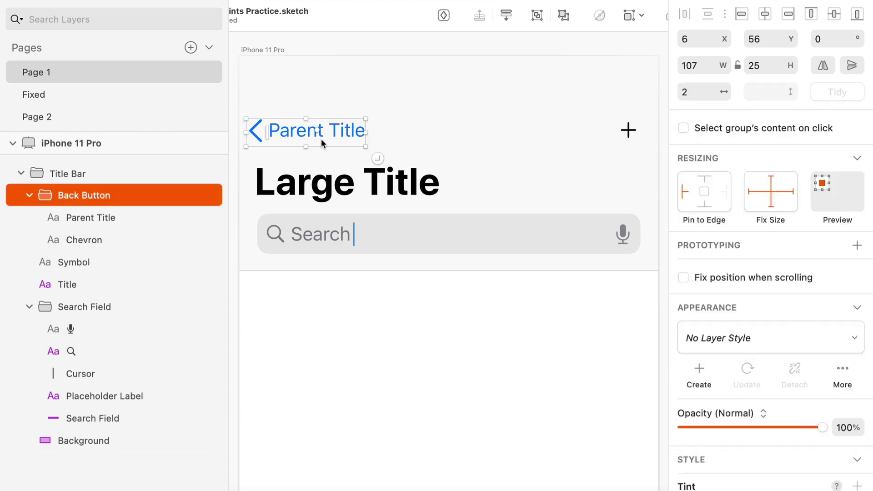
{"action": "left_click", "coordinate": [703, 181]}
{"action": "left_click", "coordinate": [272, 196]}
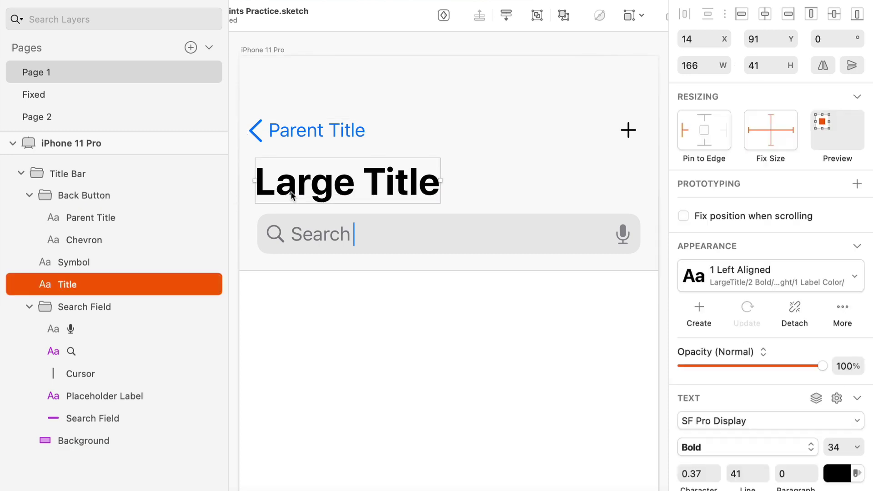
{"action": "left_click", "coordinate": [706, 117]}
{"action": "left_click", "coordinate": [454, 248]}
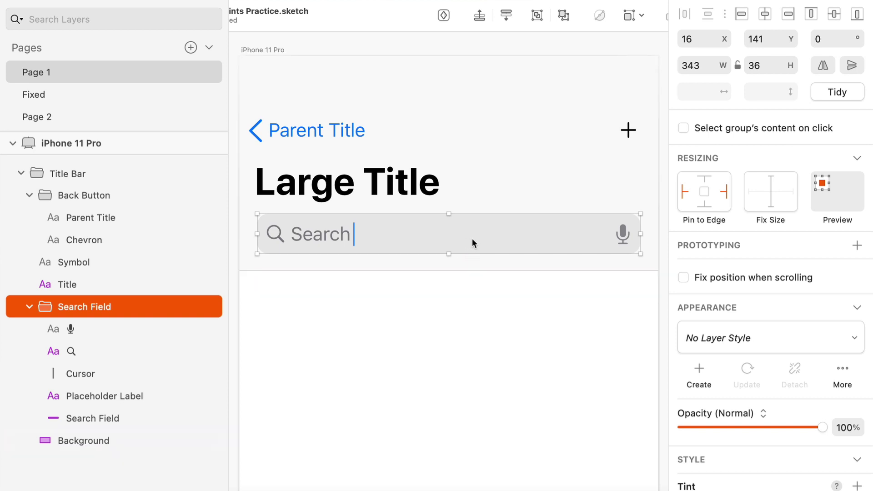
Fix the Search Field's 36-point height and pin it to the bottom edge.
{"action": "left_click", "coordinate": [769, 179]}
{"action": "left_click", "coordinate": [704, 206]}
{"action": "key", "text": "Escape"}
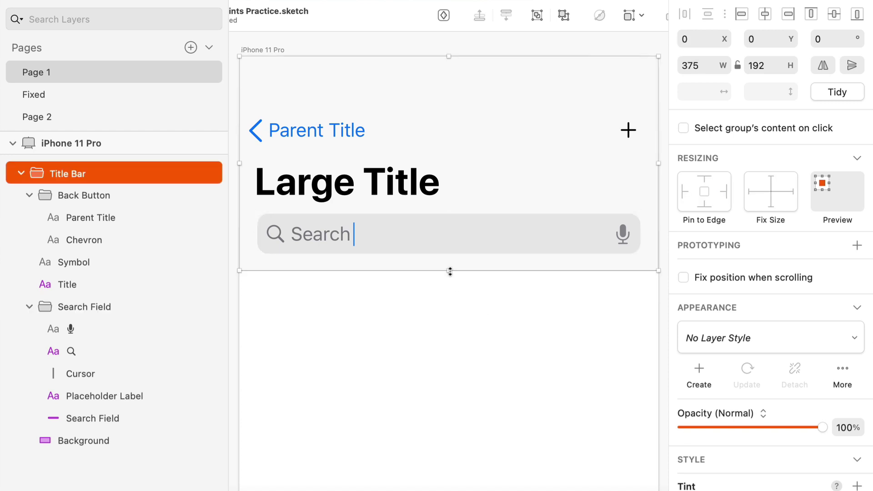
{"action": "left_click_drag", "start_coordinate": [450, 271], "coordinate": [450, 375]}
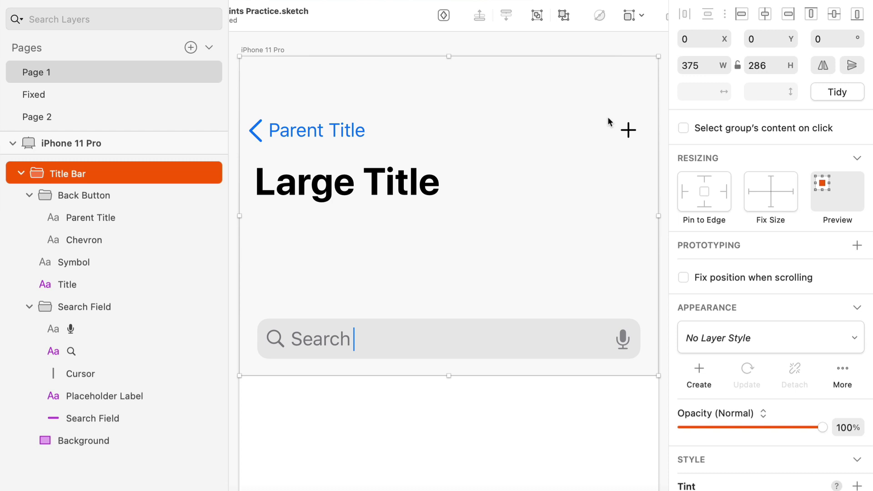
{"action": "mouse_move", "coordinate": [450, 56]}
{"action": "left_mouse_down"}
{"action": "mouse_move", "coordinate": [444, 114]}
{"action": "mouse_move", "coordinate": [449, 55]}
{"action": "left_mouse_up"}
{"action": "key", "text": "super+z"}
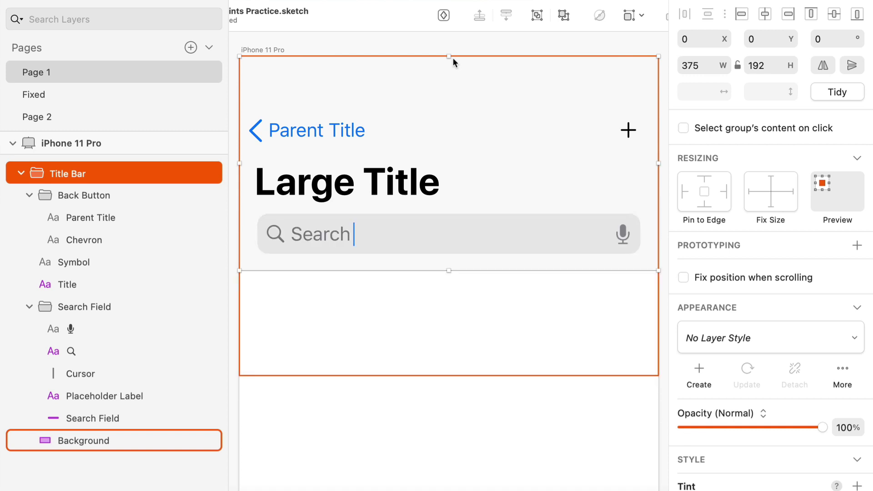
Make the iPhone 11 Pro artboard adjust its contents on resize and narrow it to 315 wide.
{"action": "left_click", "coordinate": [479, 306]}
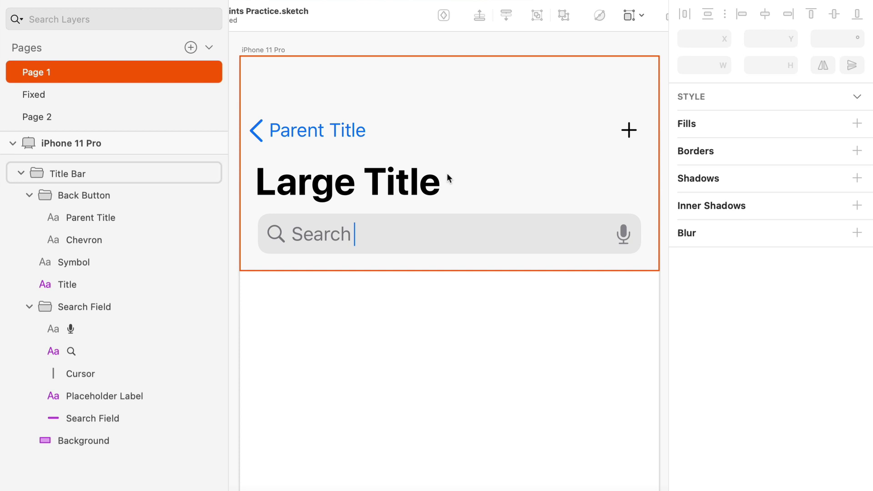
{"action": "scroll", "coordinate": [455, 176], "scroll_direction": "down", "scroll_amount": 3}
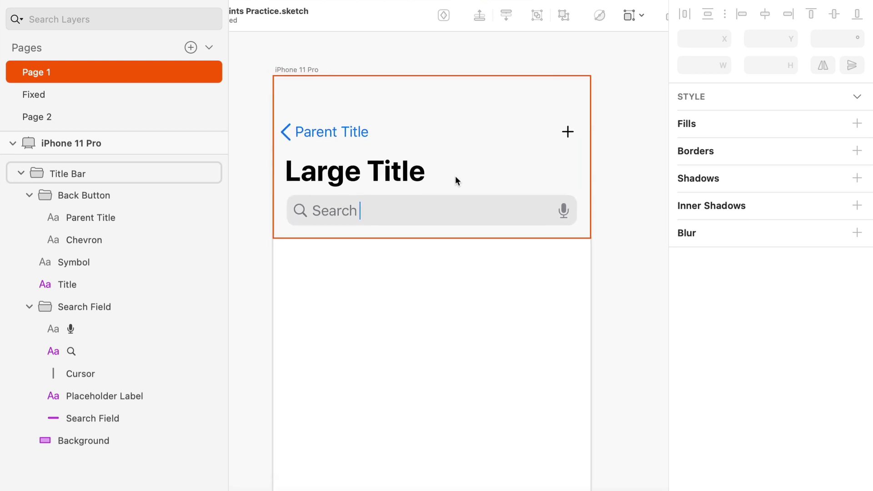
{"action": "left_click", "coordinate": [310, 70]}
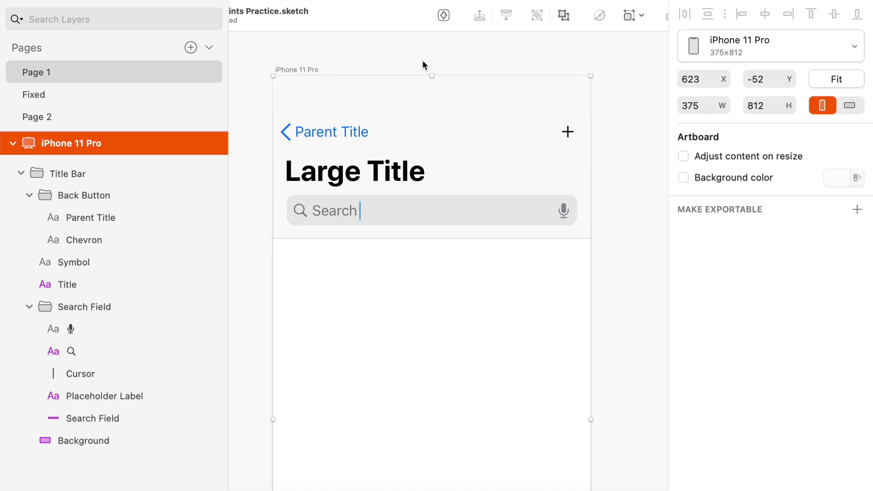
{"action": "left_click", "coordinate": [732, 159]}
{"action": "left_click_drag", "start_coordinate": [609, 421], "coordinate": [536, 399]}
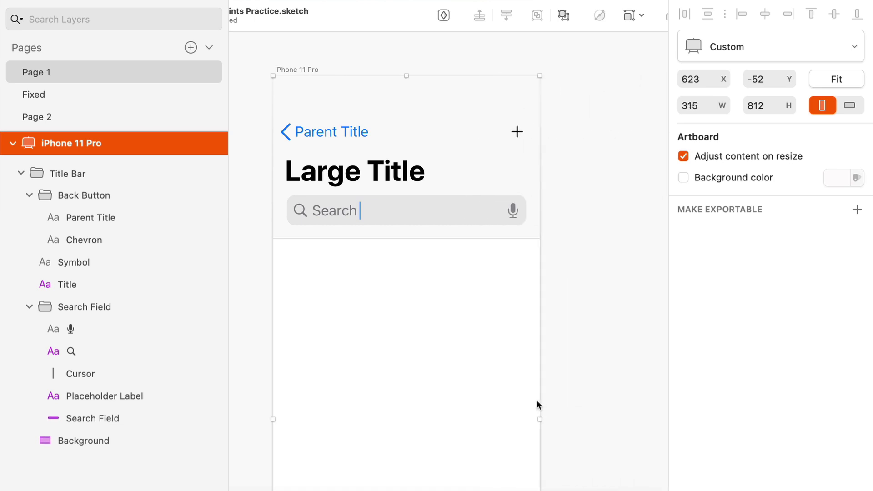
Test shortening the artboard's height, then undo to restore the full 812 height.
{"action": "scroll", "coordinate": [440, 323], "scroll_direction": "down", "scroll_amount": 5}
{"action": "scroll", "coordinate": [440, 323], "scroll_direction": "down", "scroll_amount": 3}
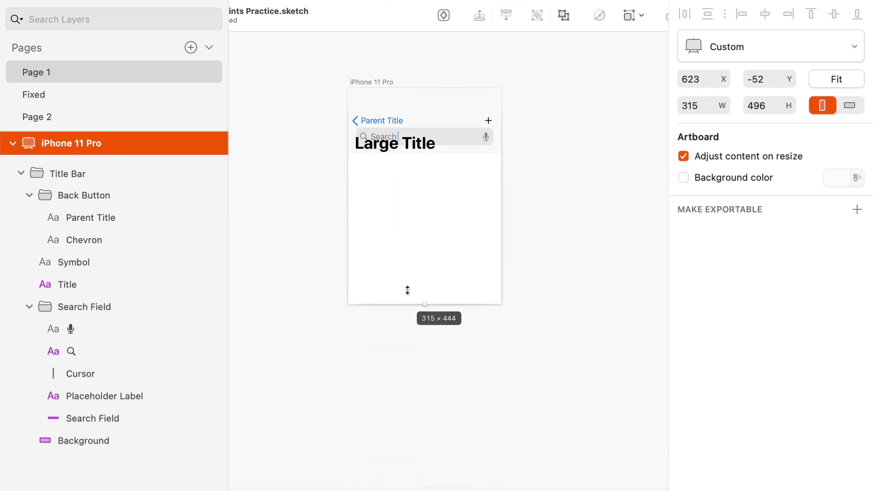
{"action": "left_click_drag", "start_coordinate": [407, 290], "coordinate": [407, 248]}
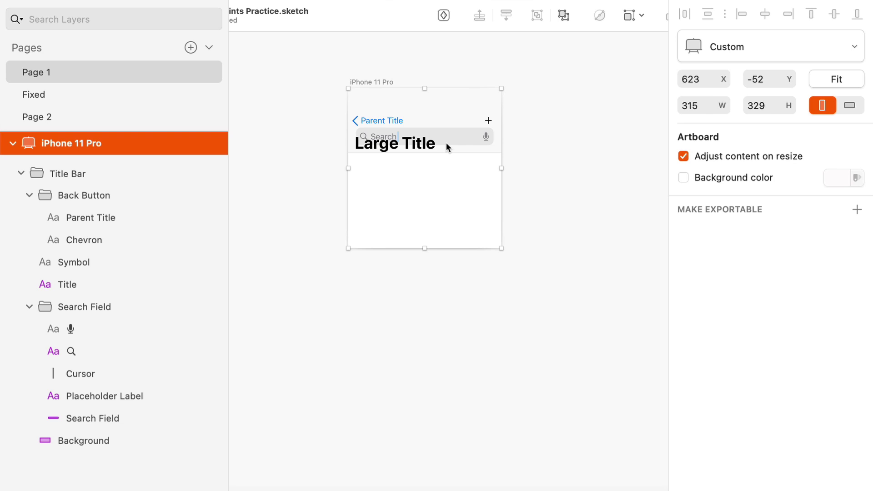
{"action": "key", "text": "super+z"}
Select the Title Bar group and fix its 192-point height in Resizing.
{"action": "left_click", "coordinate": [288, 159]}
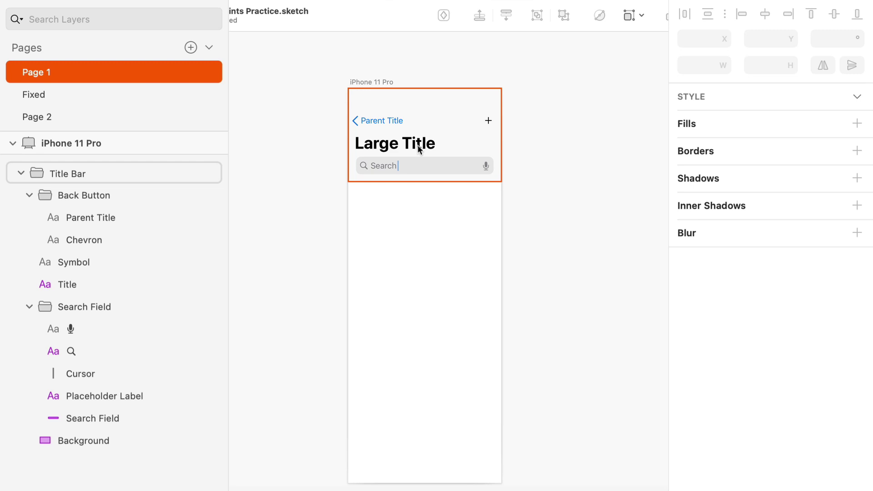
{"action": "mouse_move", "coordinate": [419, 149]}
{"action": "left_mouse_down"}
{"action": "mouse_move", "coordinate": [469, 167]}
{"action": "mouse_move", "coordinate": [421, 155]}
{"action": "mouse_move", "coordinate": [419, 163]}
{"action": "mouse_move", "coordinate": [422, 143]}
{"action": "left_mouse_up"}
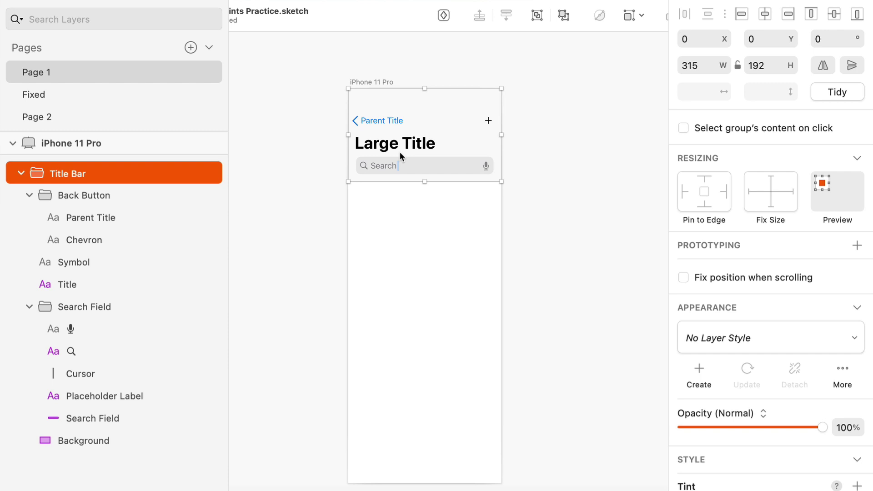
{"action": "left_click", "coordinate": [769, 179]}
{"action": "left_click", "coordinate": [375, 72]}
{"action": "left_click", "coordinate": [373, 81]}
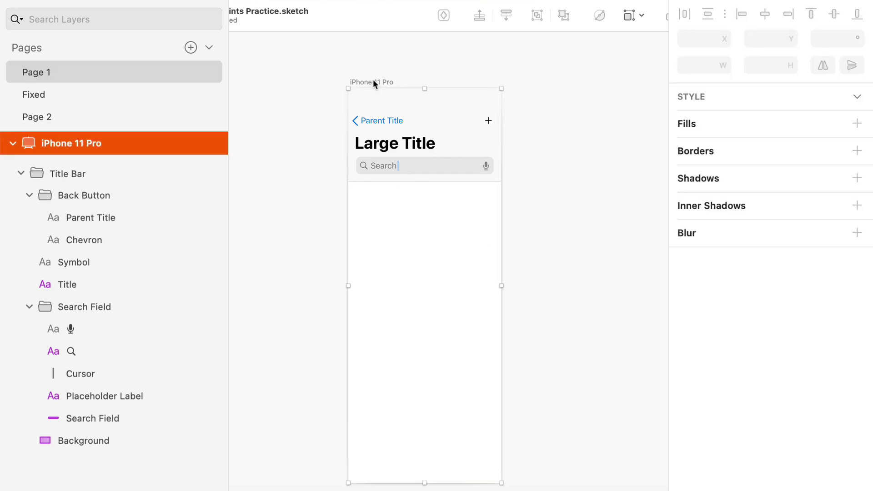
{"action": "left_click_drag", "start_coordinate": [424, 483], "coordinate": [438, 154]}
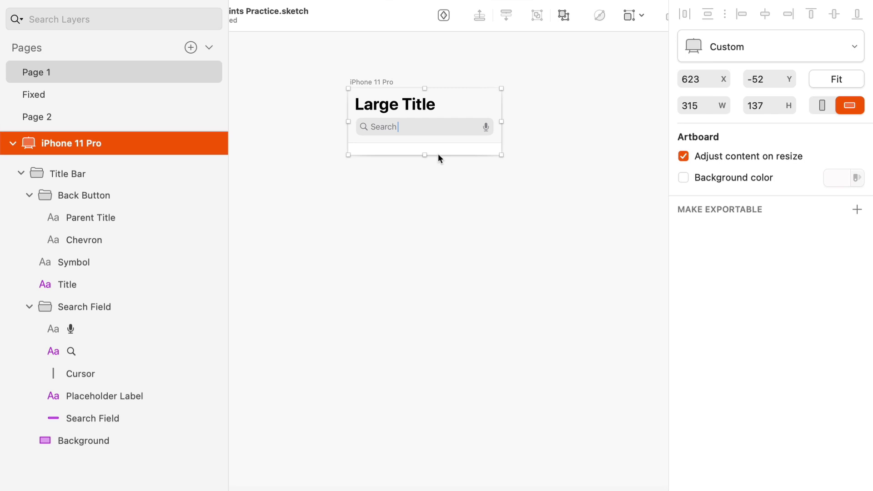
{"action": "key", "text": "super+z"}
{"action": "left_click", "coordinate": [449, 121]}
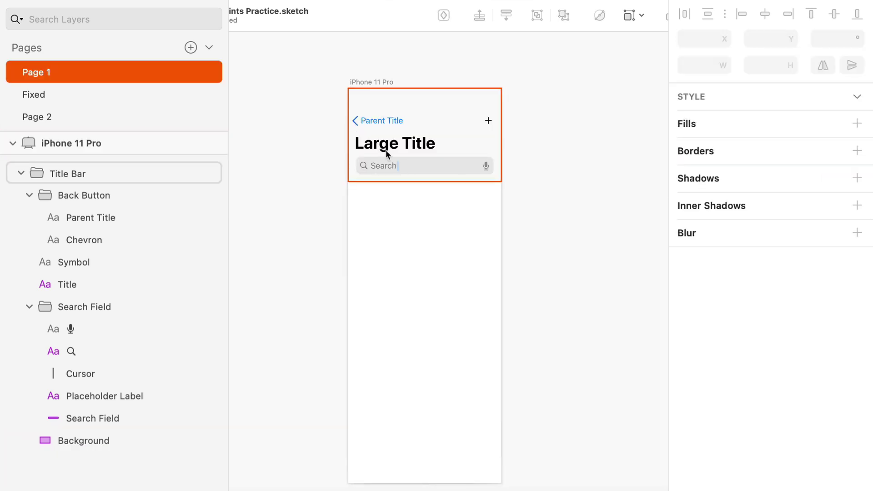
{"action": "left_click", "coordinate": [435, 152]}
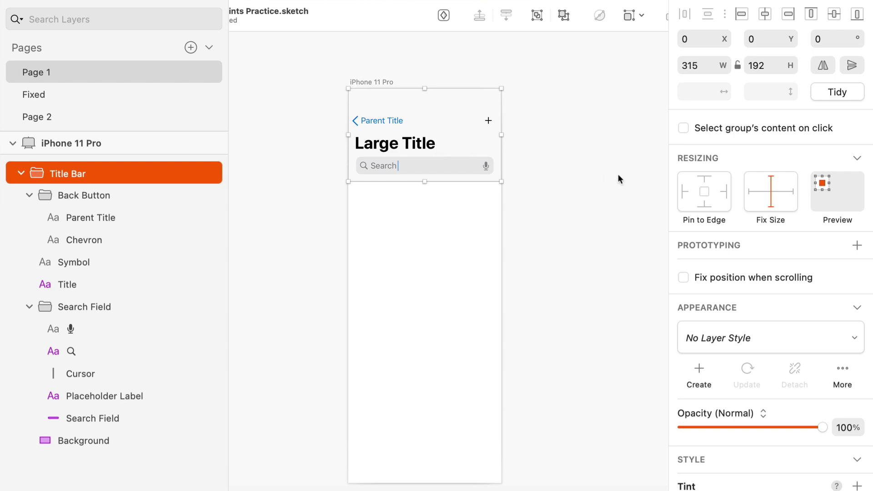
Pin the Title Bar group to the top, left and right edges.
{"action": "left_click", "coordinate": [705, 176]}
{"action": "left_click", "coordinate": [682, 189]}
{"action": "left_click", "coordinate": [725, 192]}
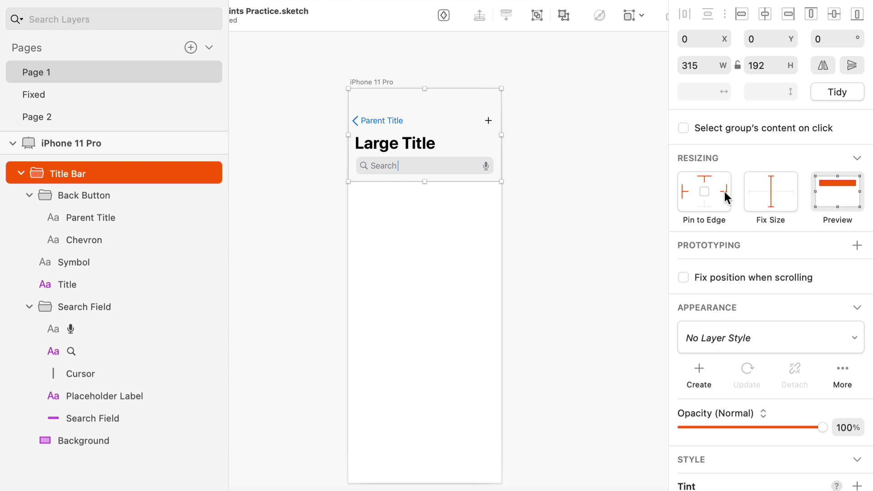
Resize the iPhone 11 Pro artboard to 397×526 to watch the Title Bar stretch.
{"action": "left_click", "coordinate": [378, 58]}
{"action": "left_click", "coordinate": [372, 82]}
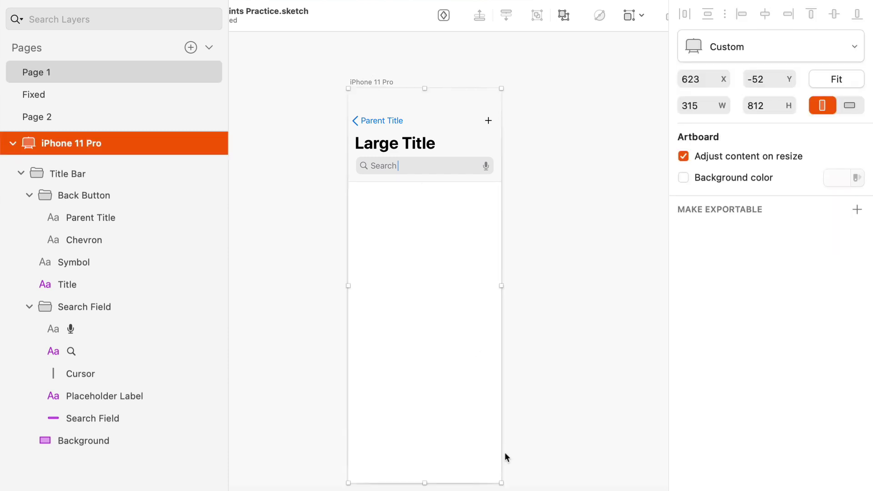
{"action": "left_click_drag", "start_coordinate": [501, 483], "coordinate": [542, 344]}
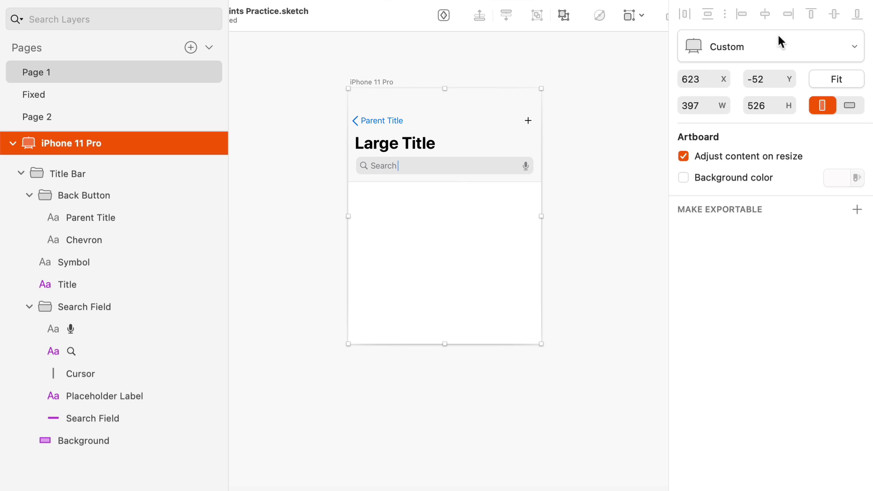
Switch the artboard through the iPhone 8, iPhone 11 and iPhone 12 size presets.
{"action": "left_click", "coordinate": [774, 47]}
{"action": "left_click", "coordinate": [751, 142]}
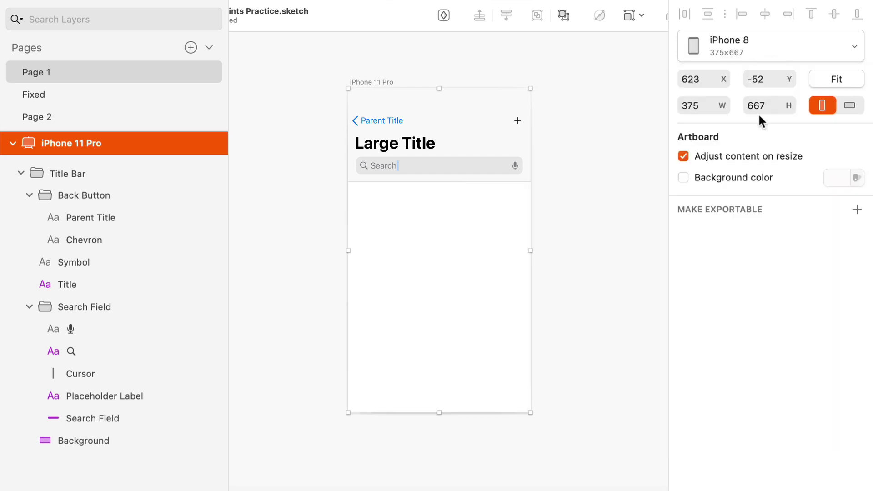
{"action": "left_click", "coordinate": [767, 52]}
{"action": "left_click", "coordinate": [744, 242]}
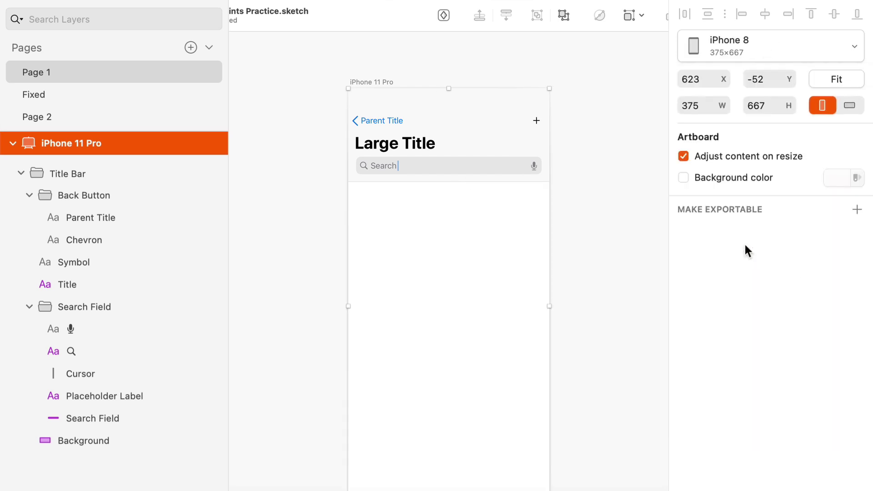
{"action": "left_click", "coordinate": [758, 52]}
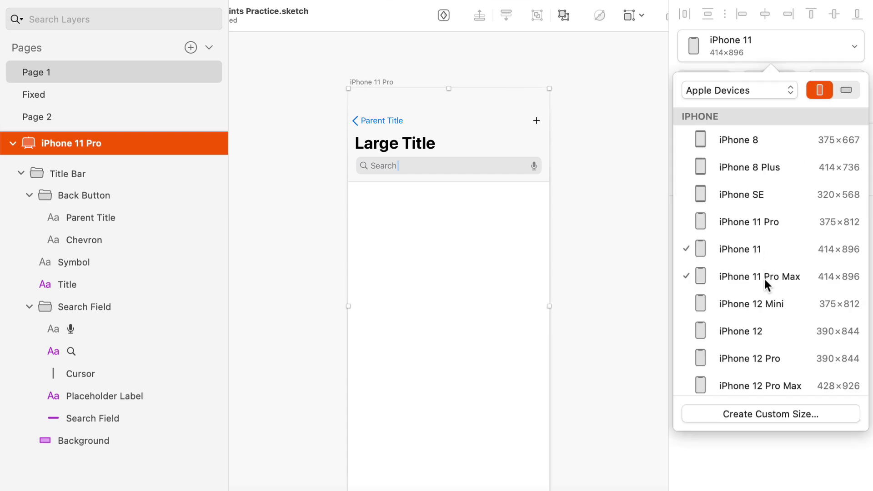
{"action": "left_click", "coordinate": [757, 323]}
Try the iPhone 12 Mini and iPhone 8 presets, ending on iPhone SE at 320×568.
{"action": "left_click", "coordinate": [749, 58]}
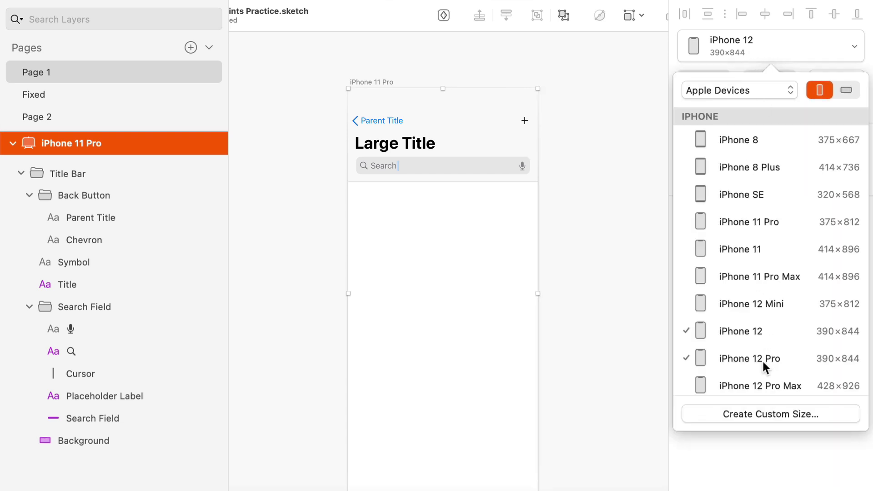
{"action": "left_click", "coordinate": [752, 304]}
{"action": "left_click", "coordinate": [765, 58]}
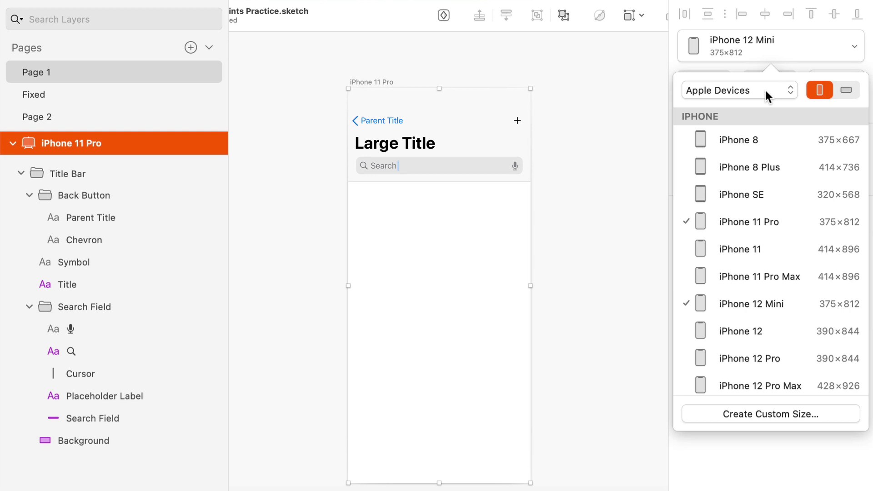
{"action": "left_click", "coordinate": [760, 138]}
{"action": "left_click", "coordinate": [763, 57]}
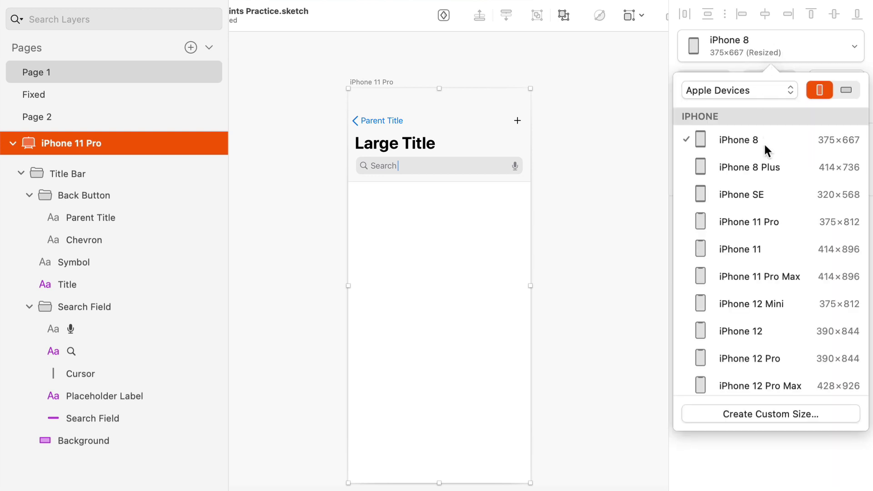
{"action": "left_click", "coordinate": [759, 194]}
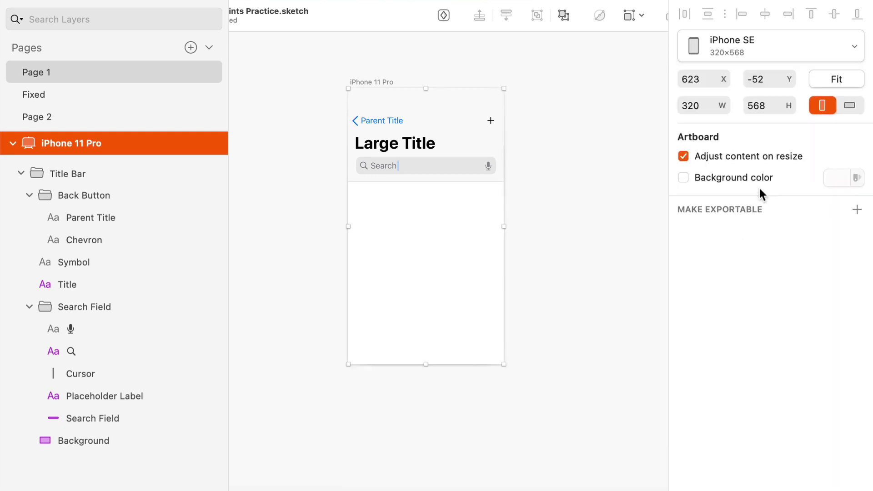
{"action": "left_click", "coordinate": [596, 229]}
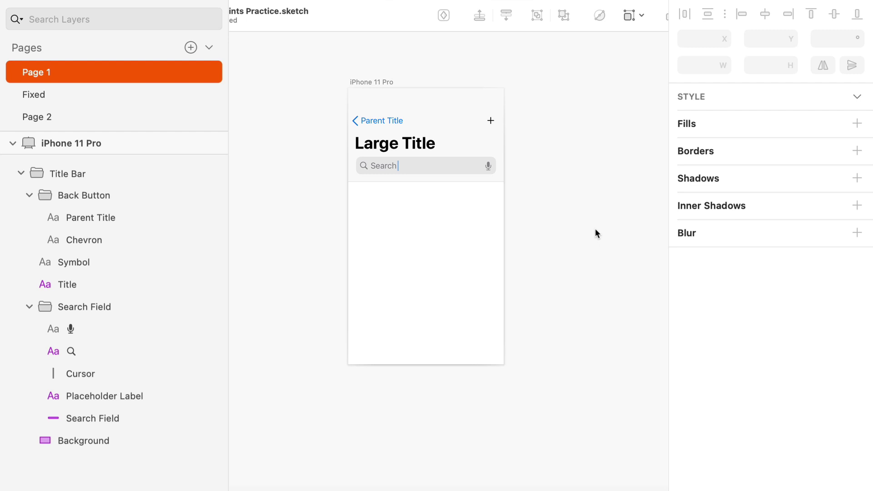
{"action": "scroll", "coordinate": [383, 170], "scroll_direction": "up", "scroll_amount": 3}
{"action": "double_click", "coordinate": [382, 166]}
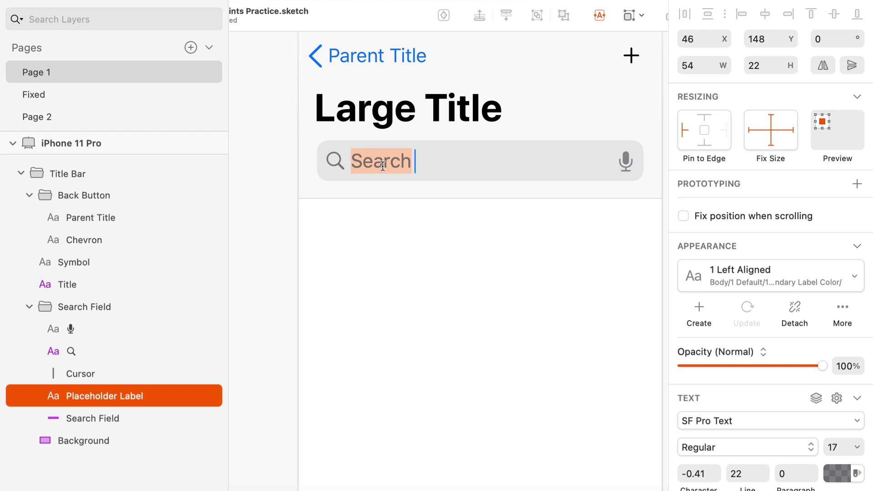
{"action": "type", "text": "S"}
{"action": "key", "text": "BackSpace"}
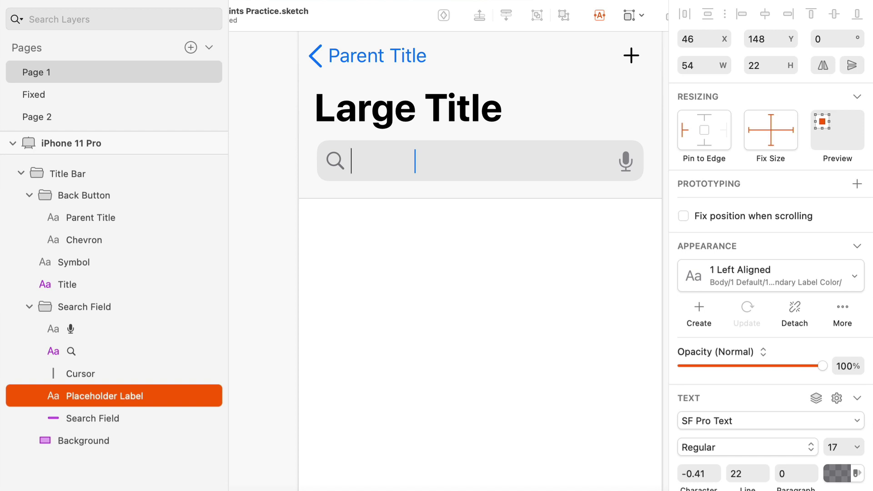
{"action": "type", "text": "Margaret"}
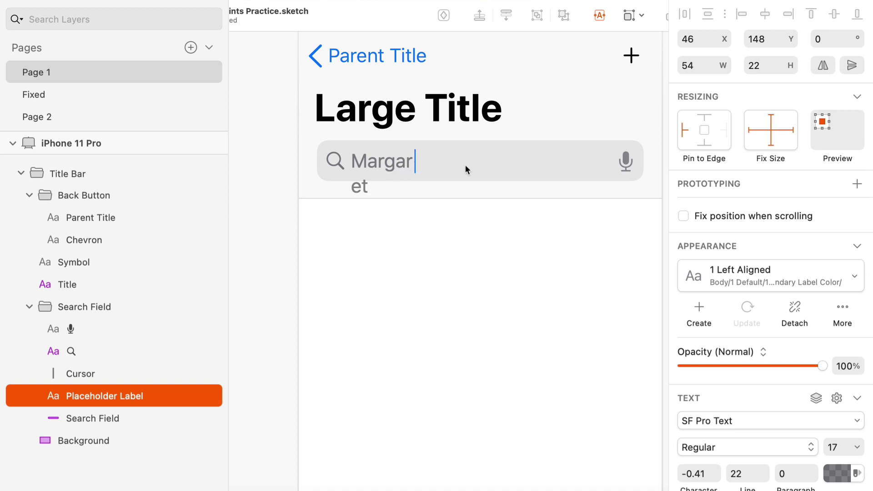
{"action": "left_click", "coordinate": [384, 348]}
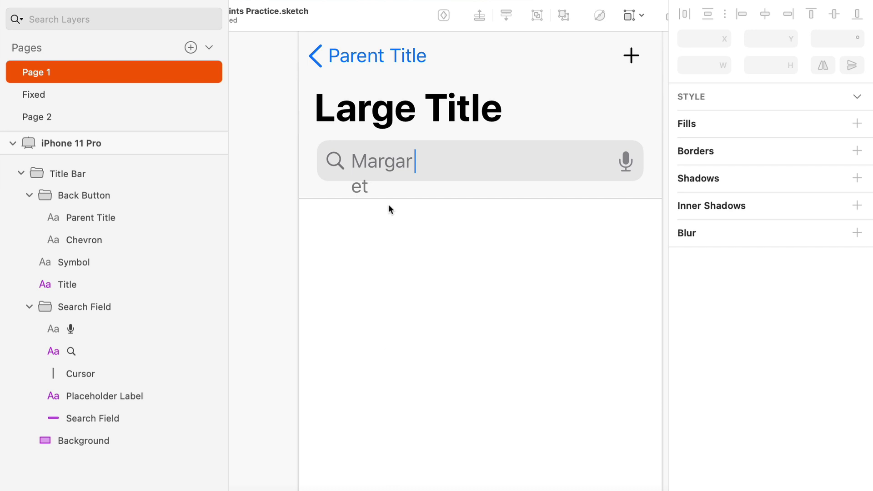
{"action": "key", "text": "super+z"}
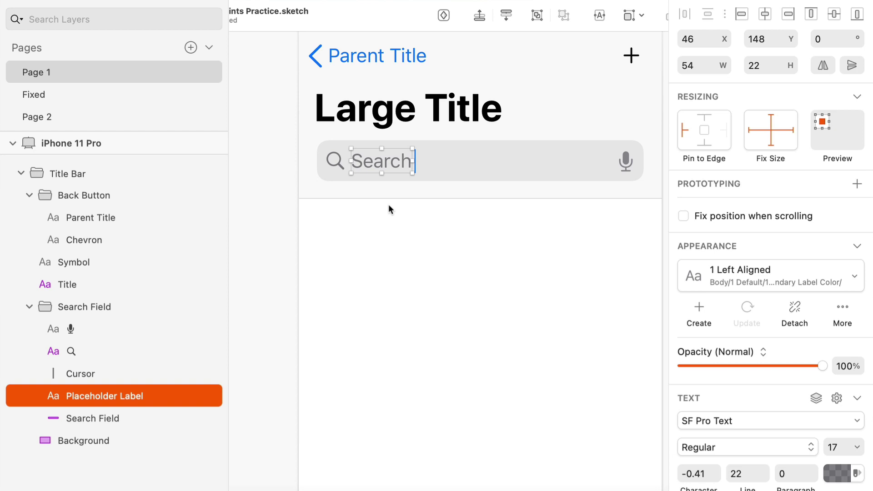
Override the search placeholder with a sample first name, then undo it back to Search.
{"action": "scroll", "coordinate": [389, 205], "scroll_direction": "up", "scroll_amount": 2}
{"action": "scroll", "coordinate": [389, 206], "scroll_direction": "right", "scroll_amount": 1}
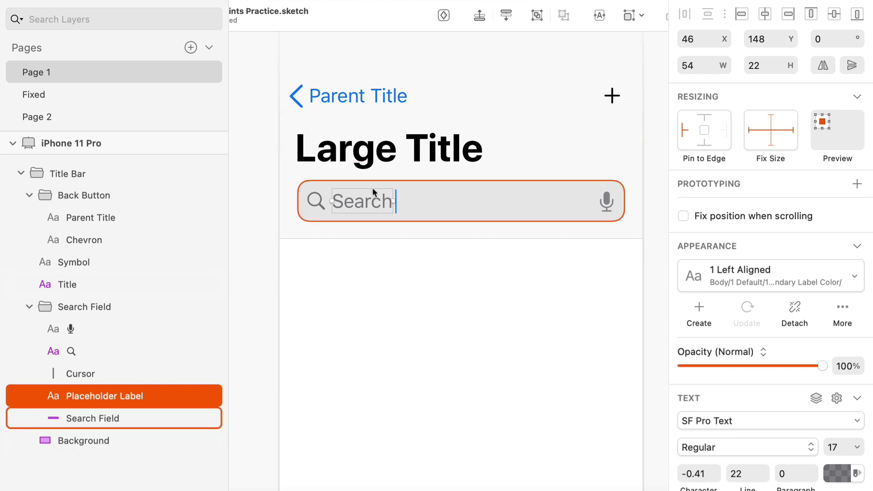
{"action": "double_click", "coordinate": [365, 200]}
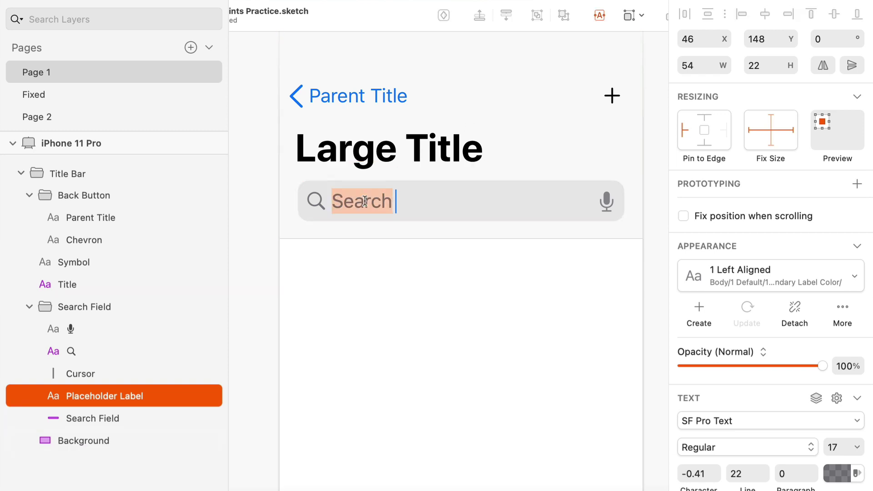
{"action": "type", "text": "Margaret"}
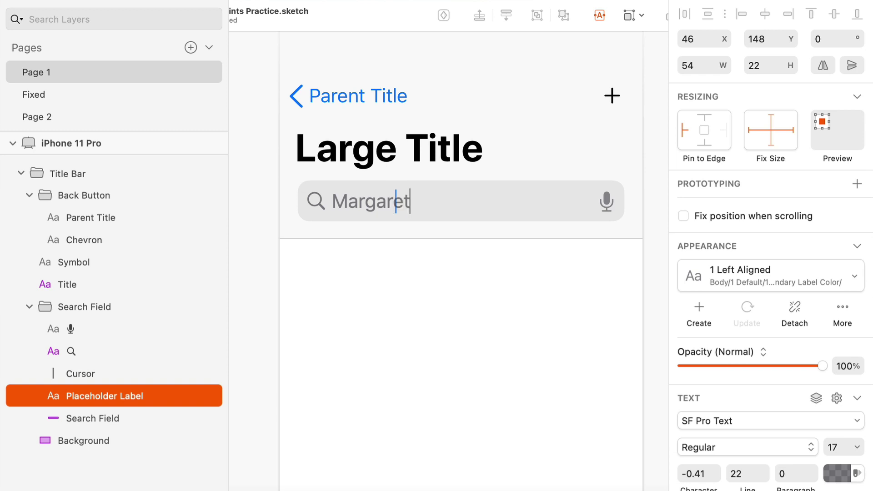
{"action": "left_click", "coordinate": [397, 234]}
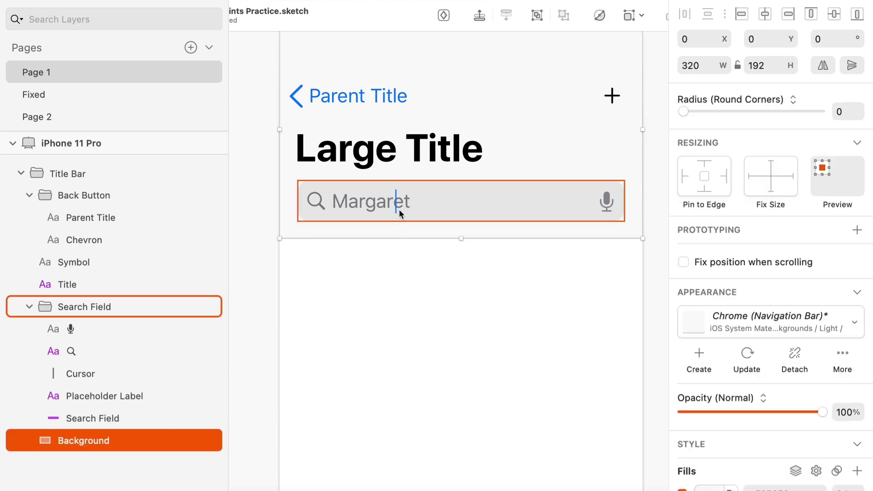
{"action": "key", "text": "cmd+z"}
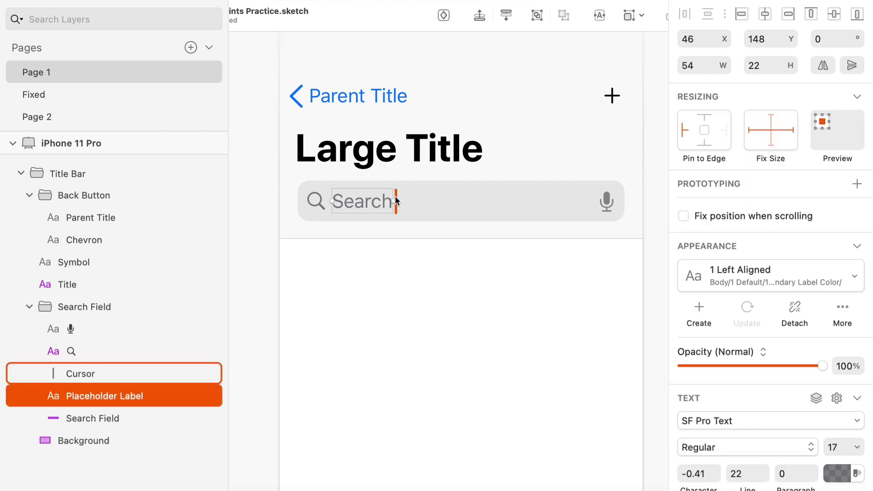
Select the Placeholder Label and Cursor layers and start creating a symbol from them.
{"action": "left_click", "coordinate": [408, 299]}
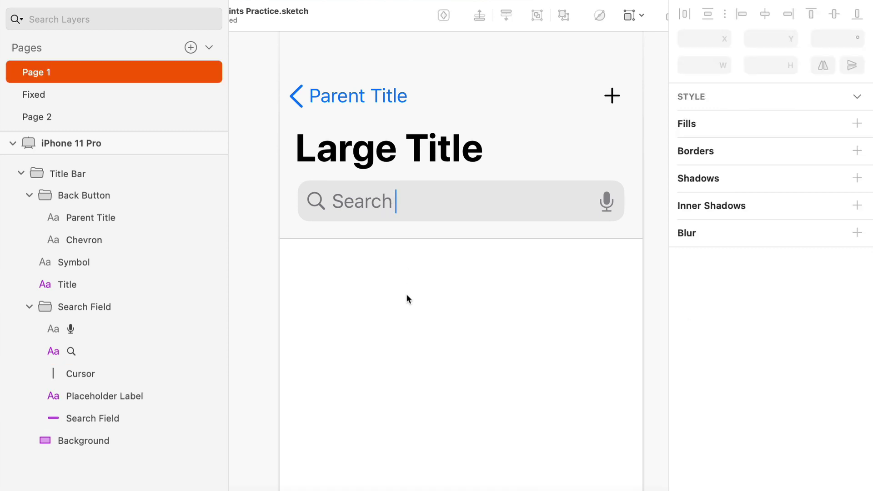
{"action": "left_click", "coordinate": [390, 196]}
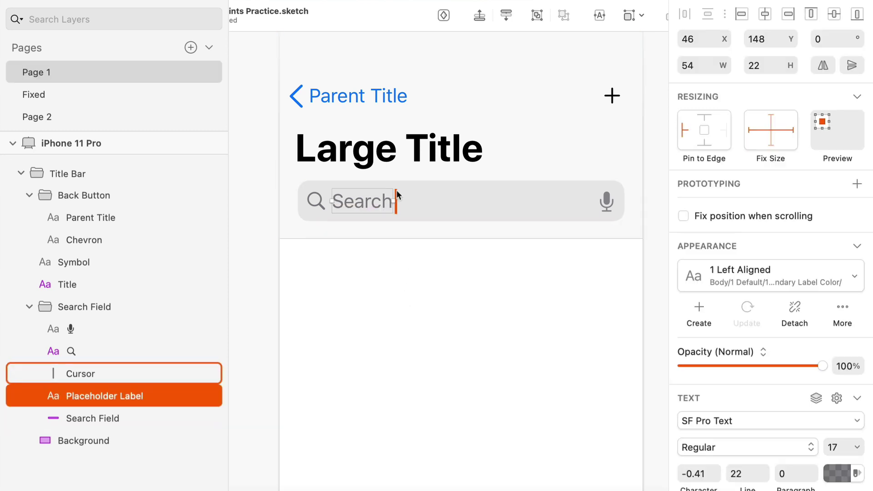
{"action": "left_click", "coordinate": [397, 192], "text": "shift"}
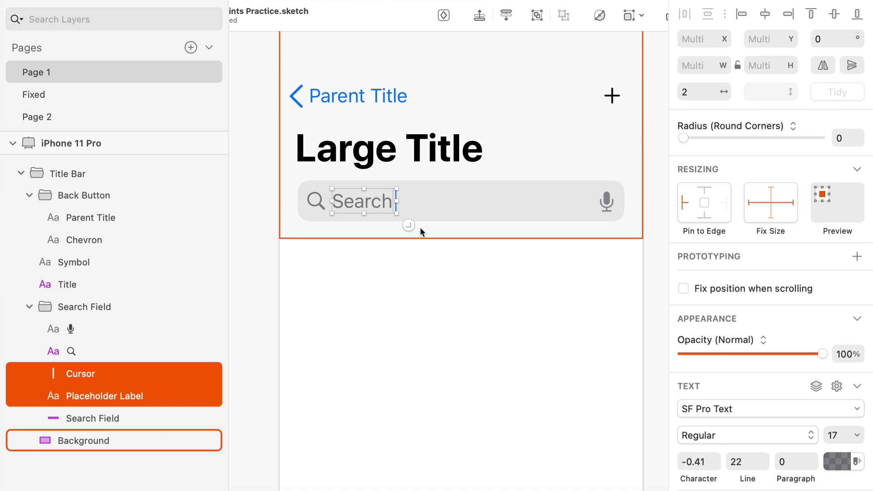
{"action": "left_click", "coordinate": [444, 15]}
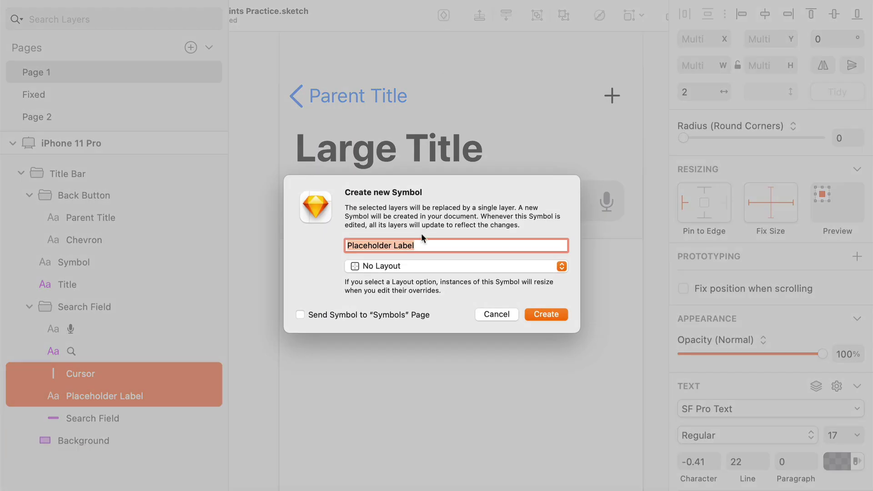
Create the symbol as 'Search Value' with a Left to Right layout.
{"action": "type", "text": "Search V"}
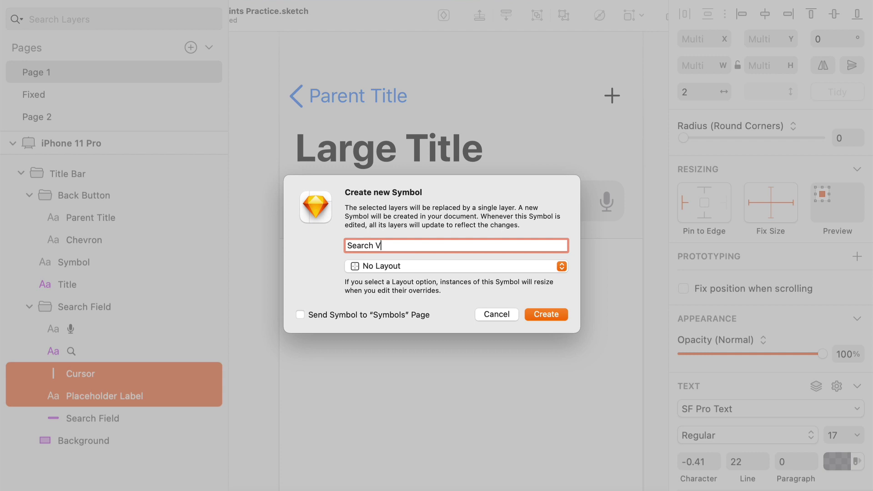
{"action": "type", "text": "alue"}
{"action": "left_click", "coordinate": [414, 267]}
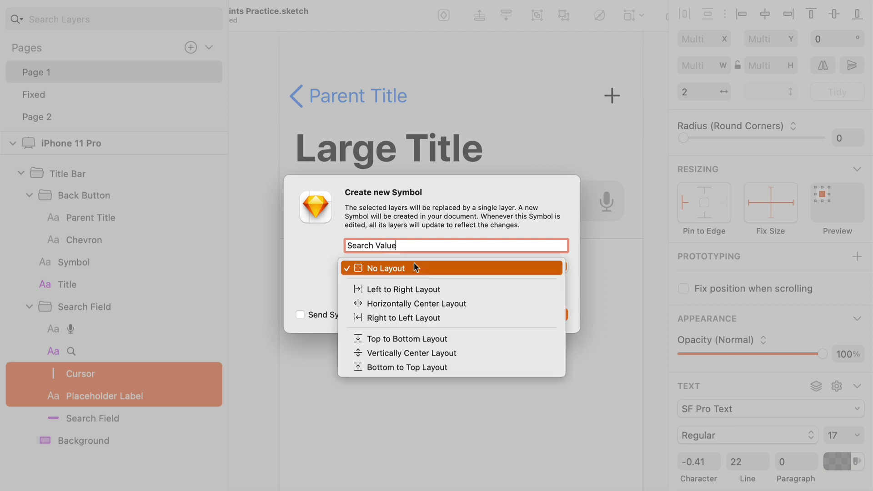
{"action": "left_click", "coordinate": [412, 286]}
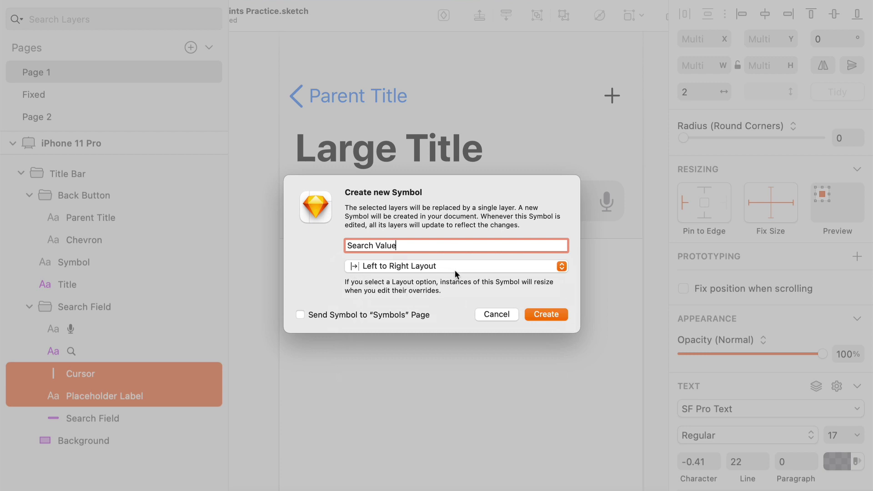
{"action": "left_click", "coordinate": [535, 311]}
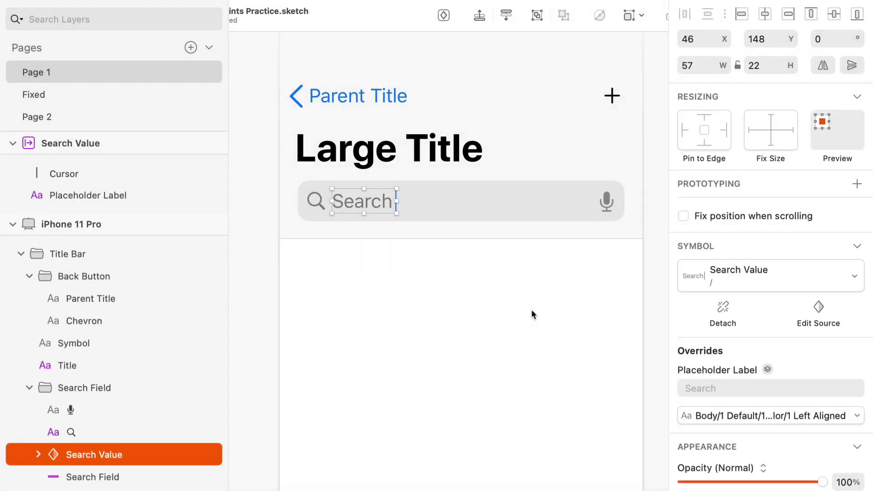
Override the Search Value text with a sample first name.
{"action": "double_click", "coordinate": [351, 199]}
{"action": "type", "text": "Mar"}
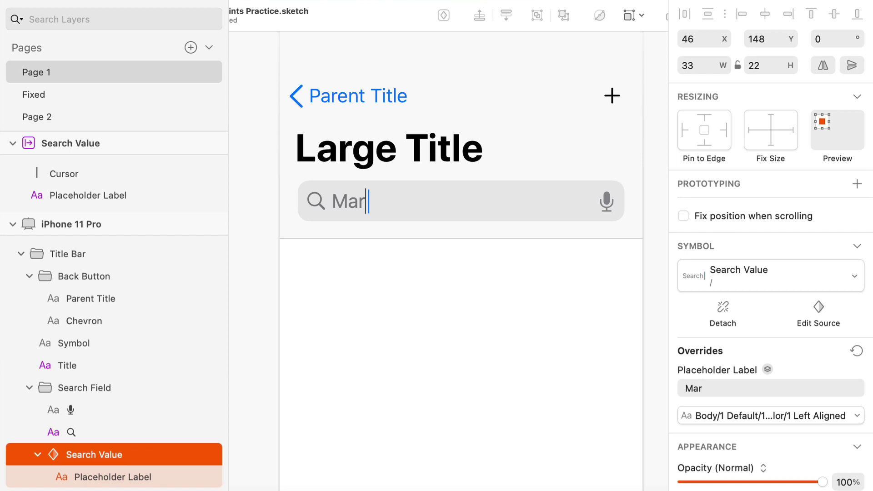
{"action": "type", "text": "garet"}
{"action": "left_click", "coordinate": [368, 265]}
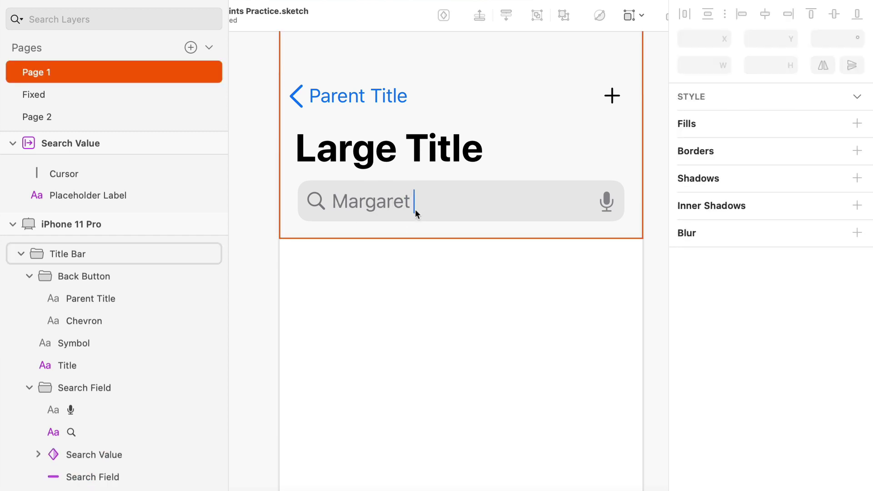
Create a 320×192 symbol named 'Title Bar' from the selected Title Bar group.
{"action": "scroll", "coordinate": [416, 209], "scroll_direction": "down", "scroll_amount": 3}
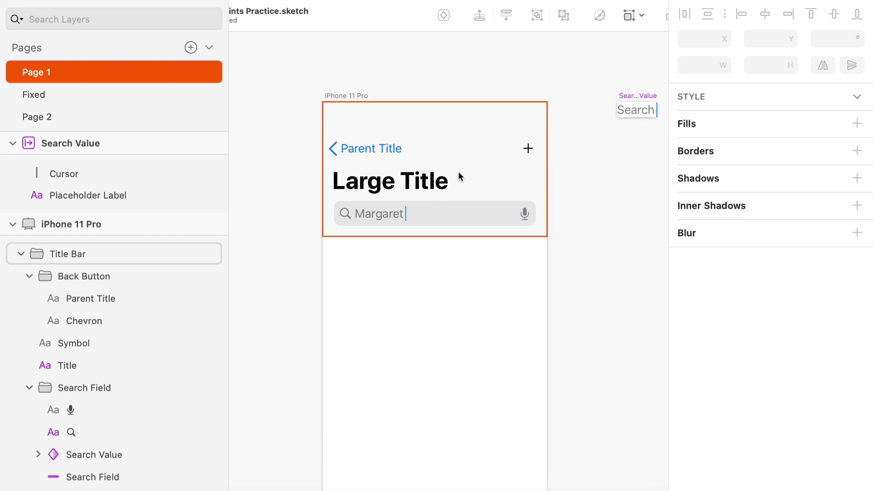
{"action": "scroll", "coordinate": [458, 176], "scroll_direction": "right", "scroll_amount": 1}
{"action": "scroll", "coordinate": [458, 176], "scroll_direction": "up", "scroll_amount": 1}
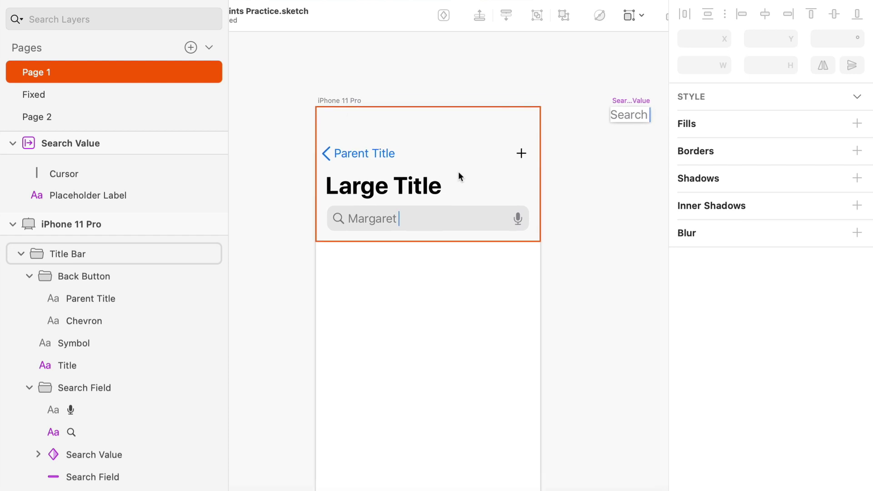
{"action": "left_click", "coordinate": [459, 172]}
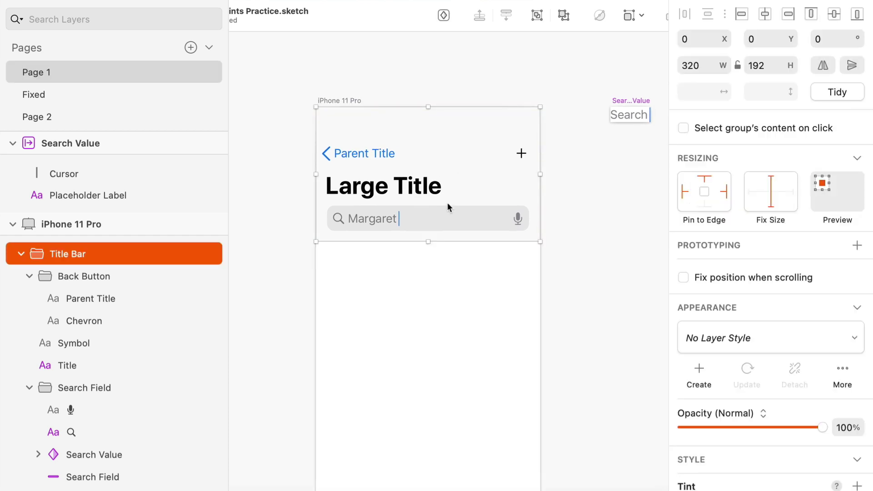
{"action": "left_click", "coordinate": [461, 334]}
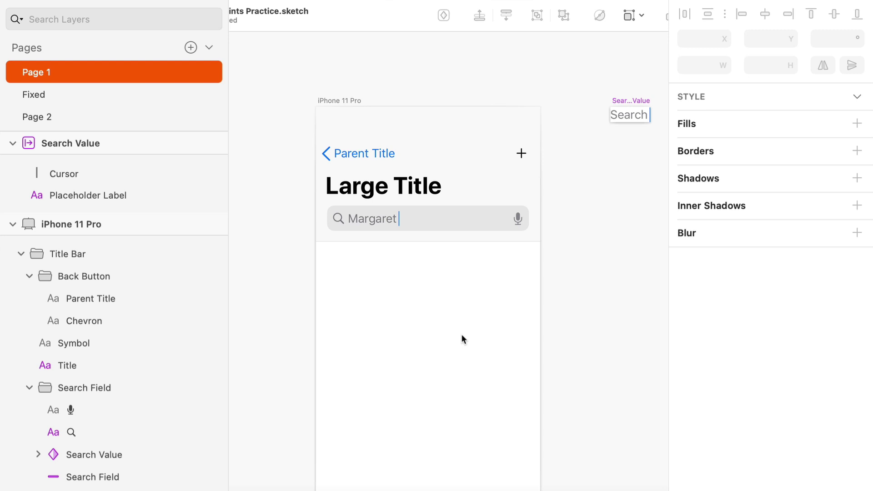
{"action": "left_click", "coordinate": [440, 172]}
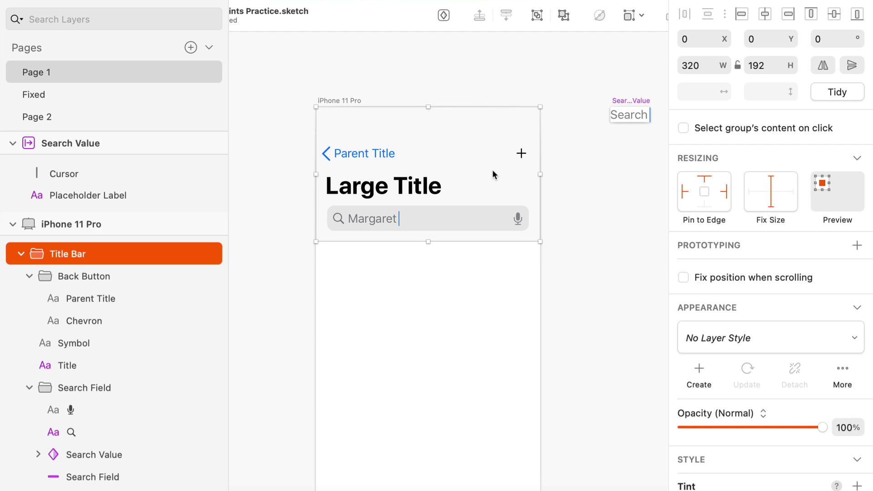
{"action": "left_click", "coordinate": [444, 16]}
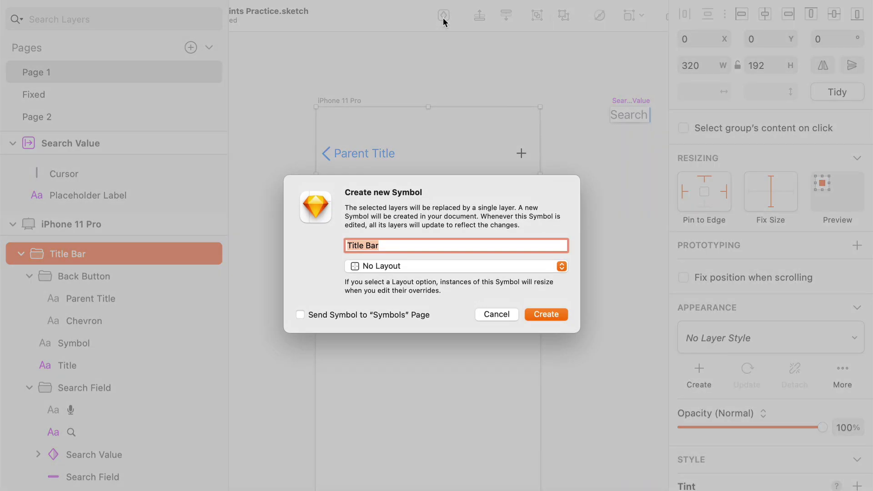
{"action": "left_click", "coordinate": [552, 314]}
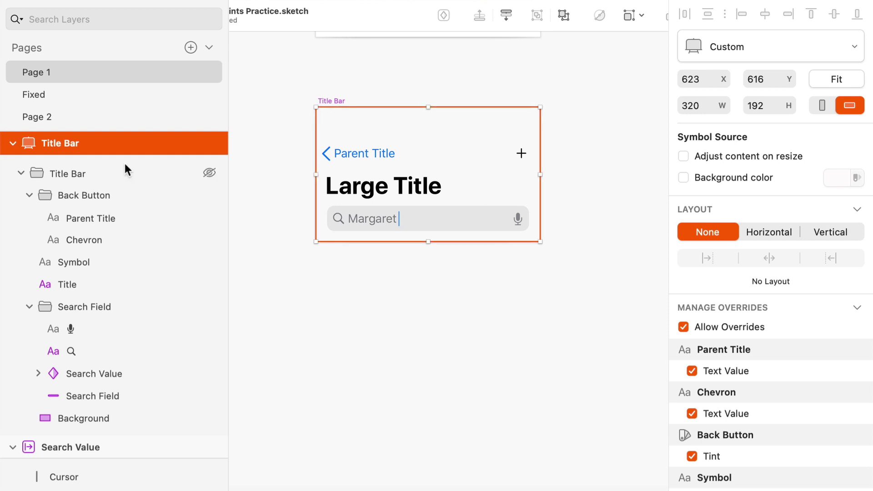
{"action": "left_click", "coordinate": [56, 177]}
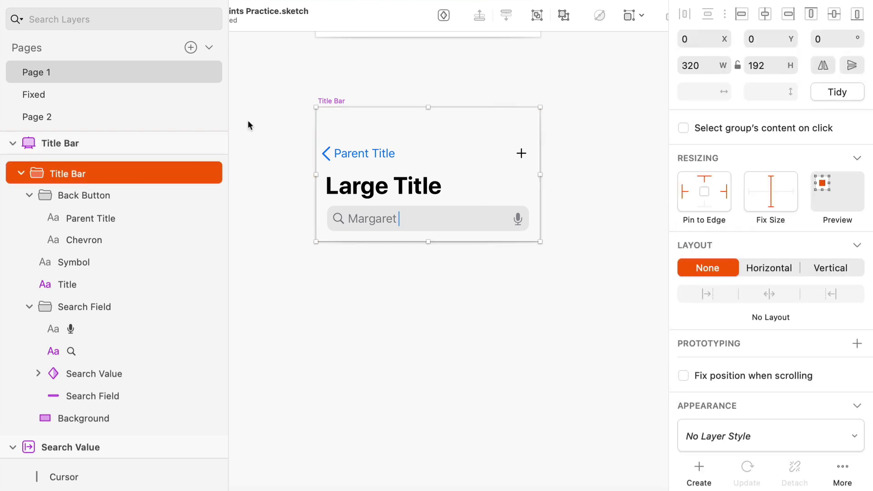
{"action": "left_click", "coordinate": [323, 101]}
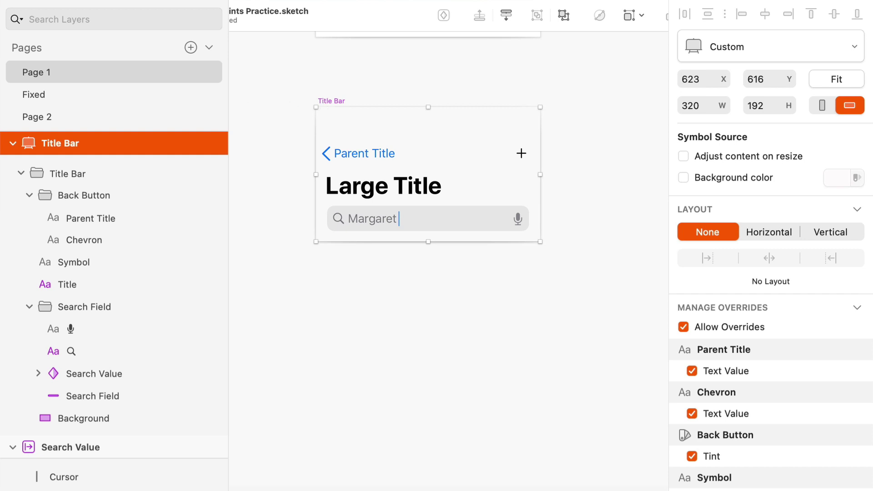
Test-widen the Title Bar instance, then undo back to 320 wide.
{"action": "key", "text": "Escape"}
{"action": "key", "text": "Escape"}
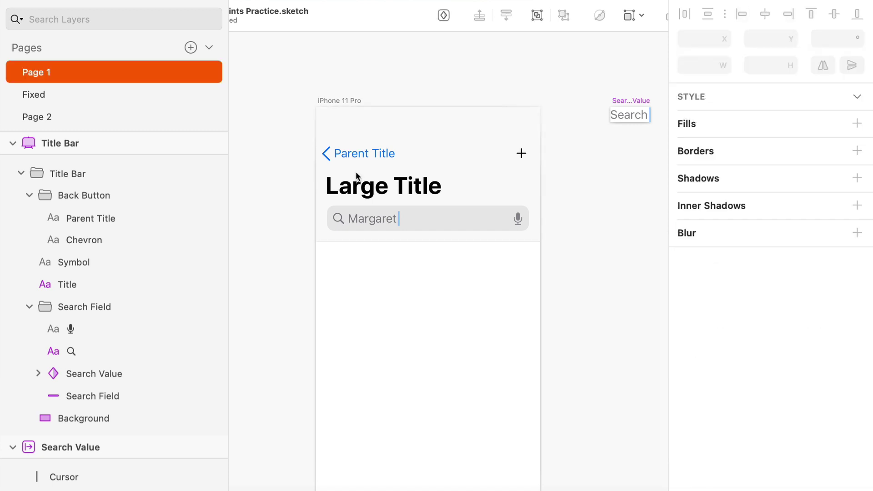
{"action": "left_click", "coordinate": [526, 167]}
{"action": "mouse_move", "coordinate": [541, 175]}
{"action": "left_mouse_down"}
{"action": "mouse_move", "coordinate": [428, 174]}
{"action": "mouse_move", "coordinate": [614, 173]}
{"action": "mouse_move", "coordinate": [446, 175]}
{"action": "mouse_move", "coordinate": [586, 174]}
{"action": "mouse_move", "coordinate": [558, 174]}
{"action": "left_mouse_up"}
{"action": "key", "text": "ctrl+z"}
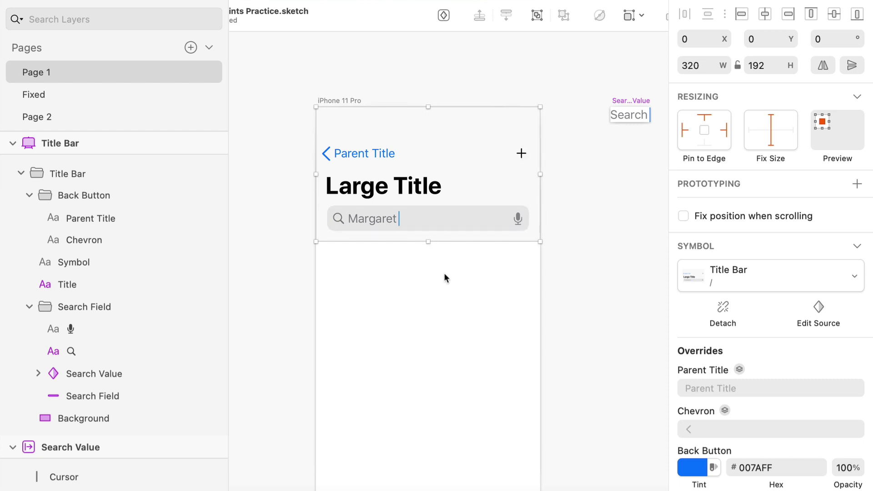
Edit the Title Bar symbol source and drill down to the nested Search Value instance.
{"action": "double_click", "coordinate": [413, 227]}
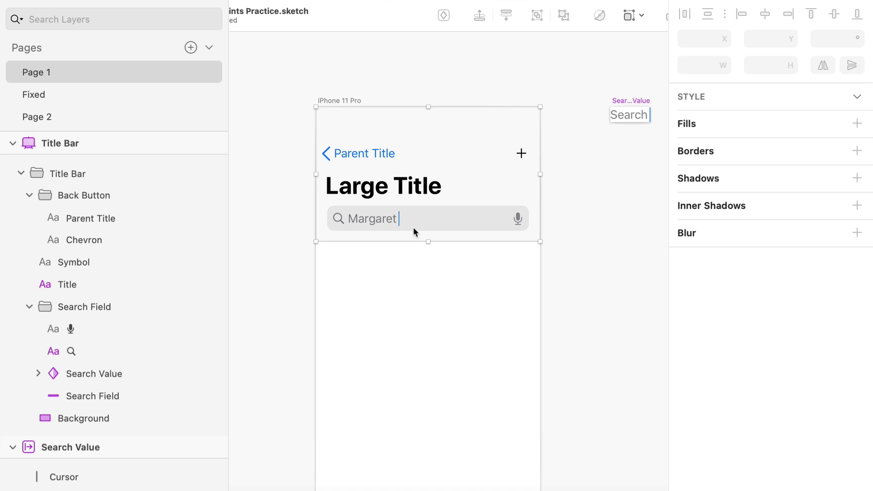
{"action": "left_click", "coordinate": [382, 247]}
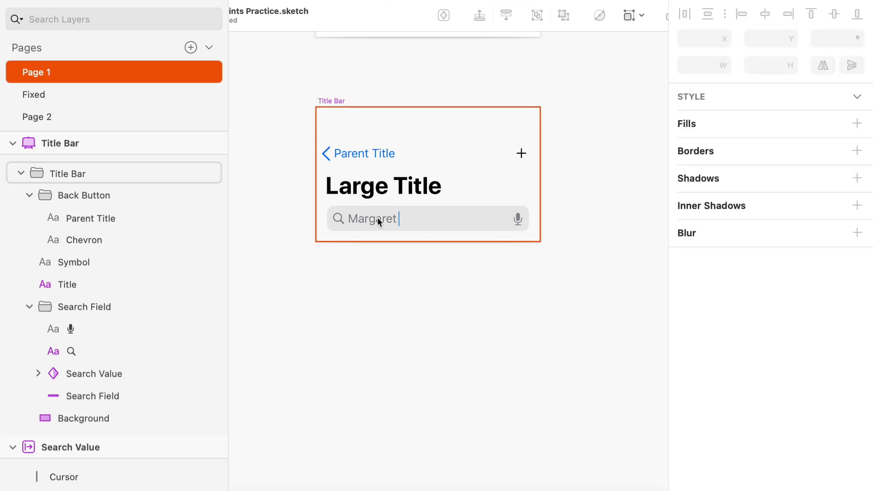
{"action": "left_click", "coordinate": [377, 217]}
{"action": "double_click", "coordinate": [378, 218]}
{"action": "double_click", "coordinate": [377, 217]}
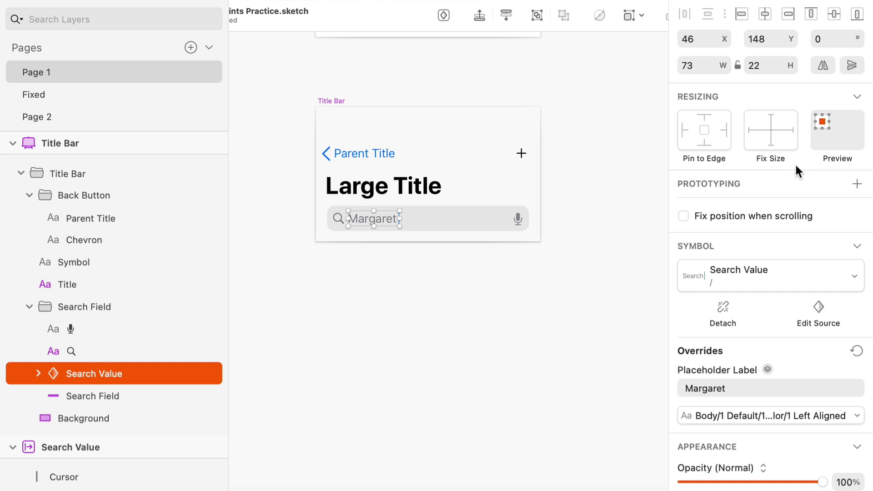
Pin the Search Value instance's left edge, then return to the iPhone 11 Pro artboard.
{"action": "left_click", "coordinate": [684, 129]}
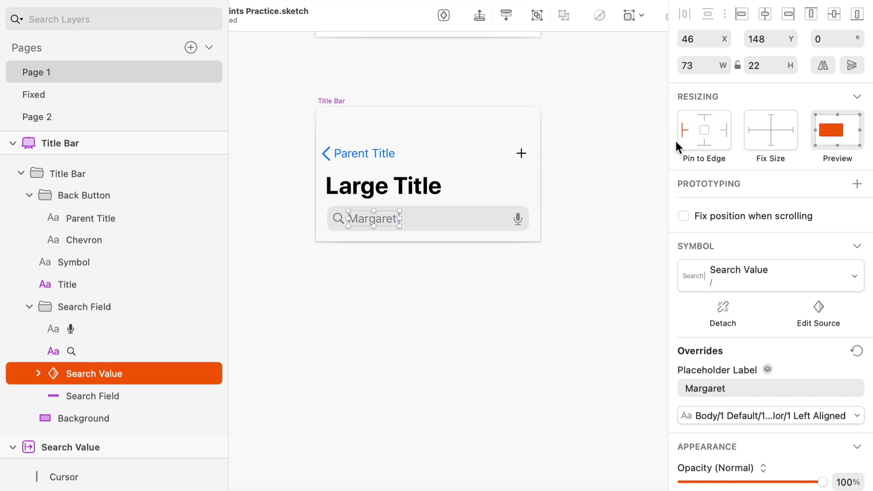
{"action": "key", "text": "Escape"}
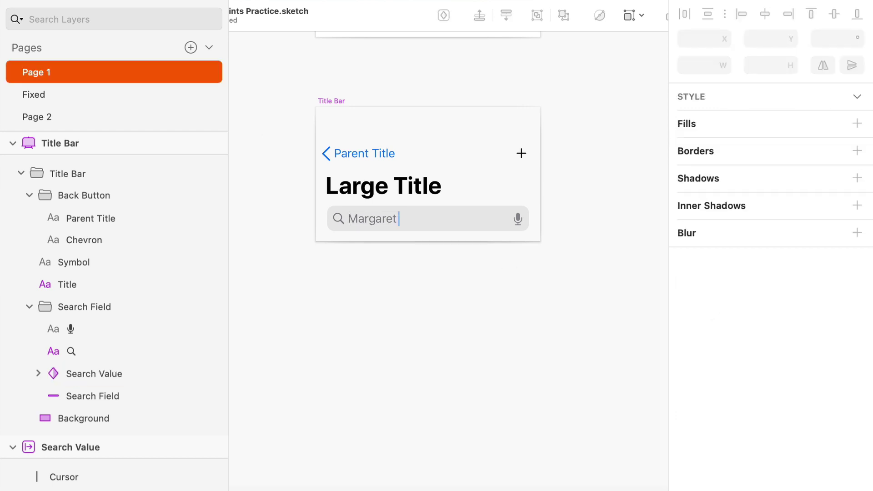
{"action": "left_click", "coordinate": [575, 297]}
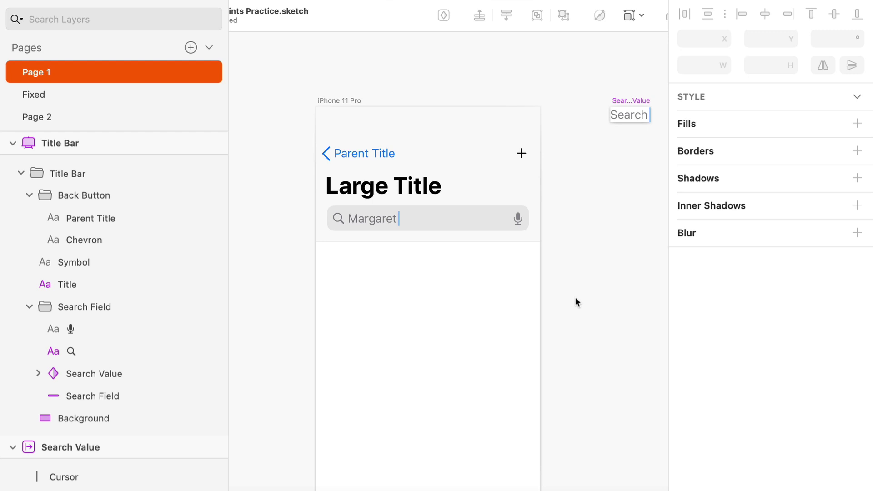